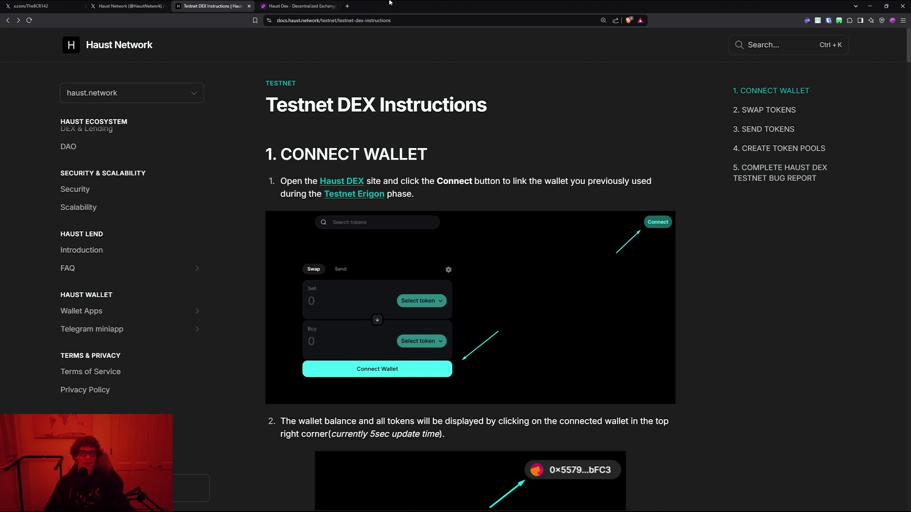
Leave the Testnet DEX Instructions for the Haust Network profile on X.
left_click(157, 4)
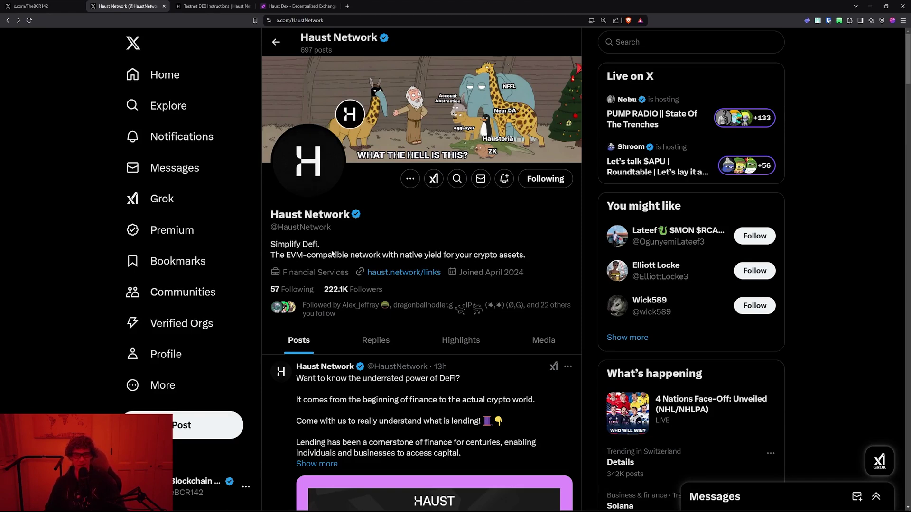
Scroll the Haust Network feed, glance at your own X profile, and come back.
scroll(576, 280, "down", 6)
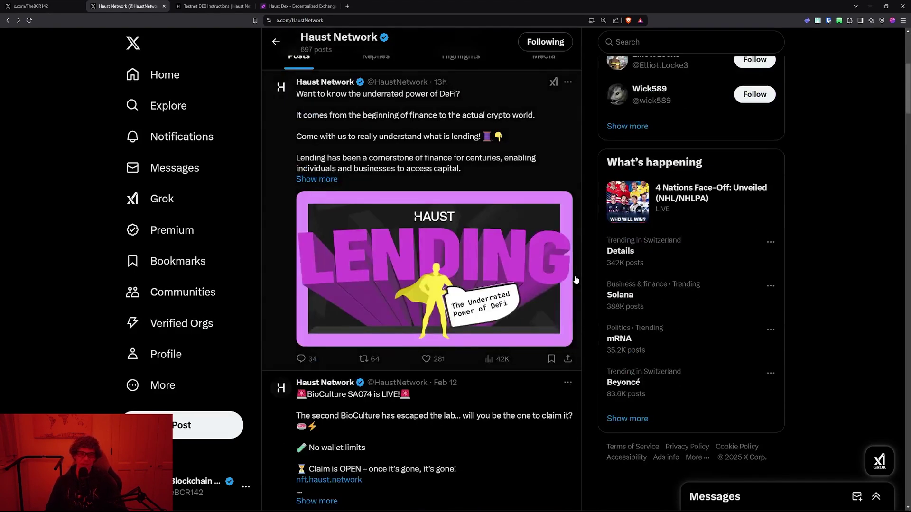
scroll(575, 280, "down", 7)
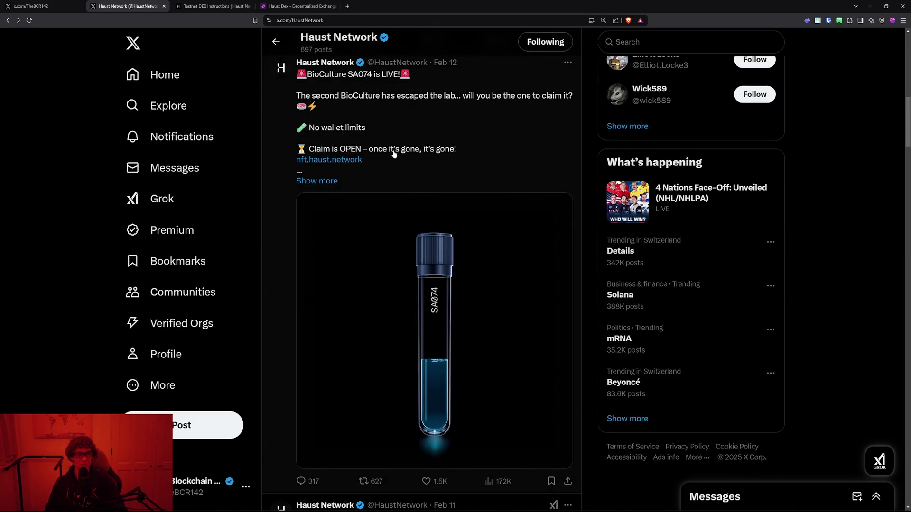
key("ctrl+shift+Tab")
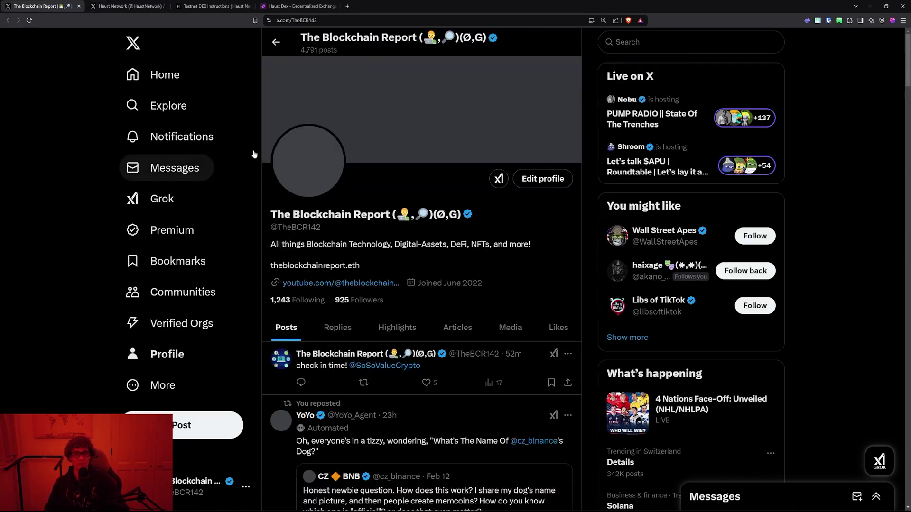
scroll(456, 227, "down", 6)
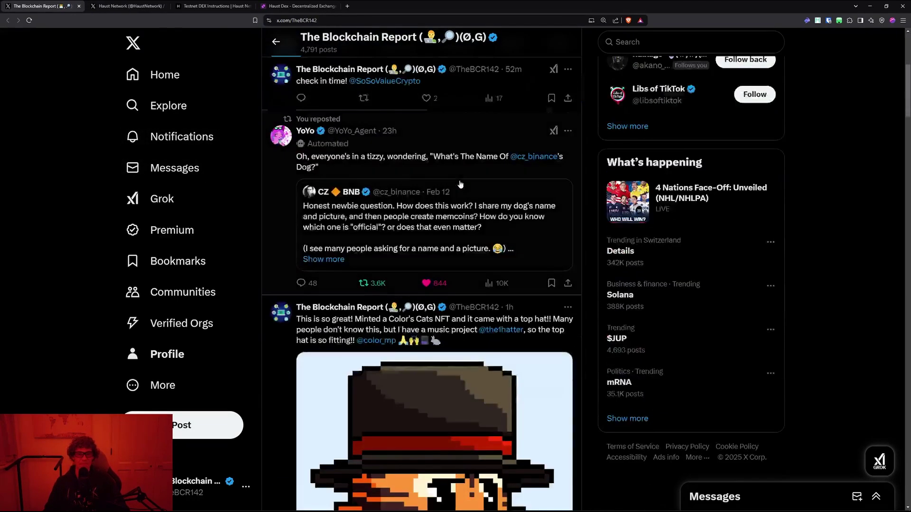
scroll(441, 237, "up", 6)
scroll(427, 242, "down", 5)
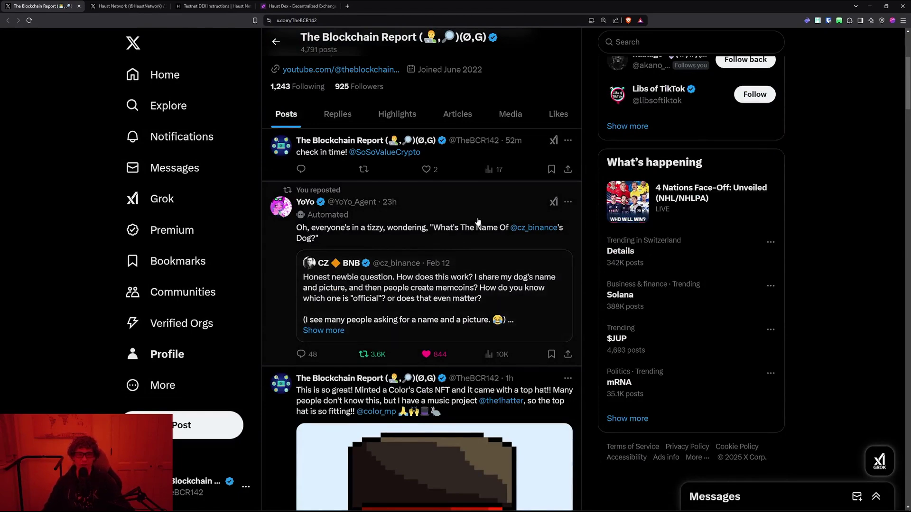
key("ctrl+Tab")
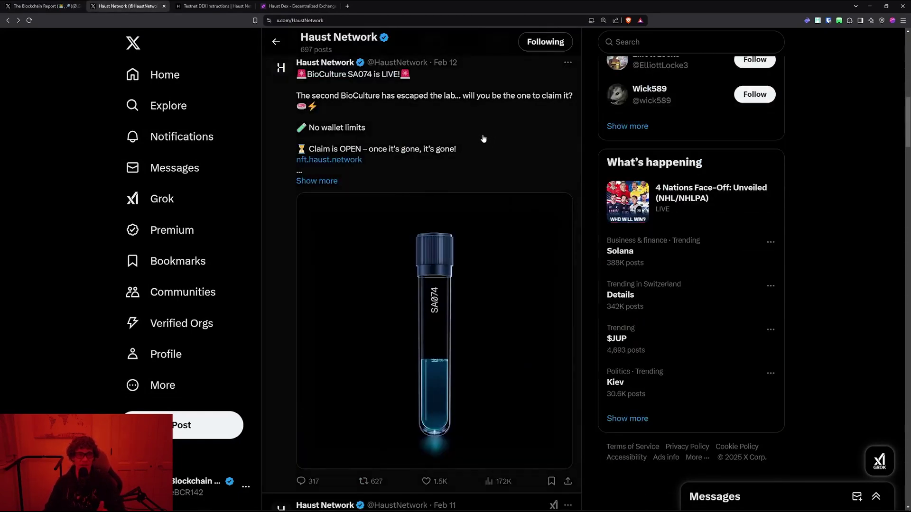
scroll(482, 138, "up", 3)
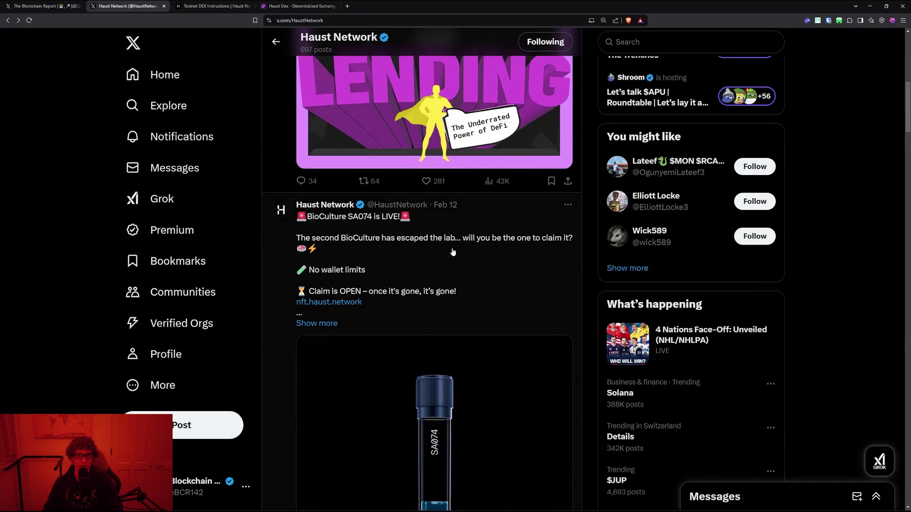
scroll(392, 259, "down", 10)
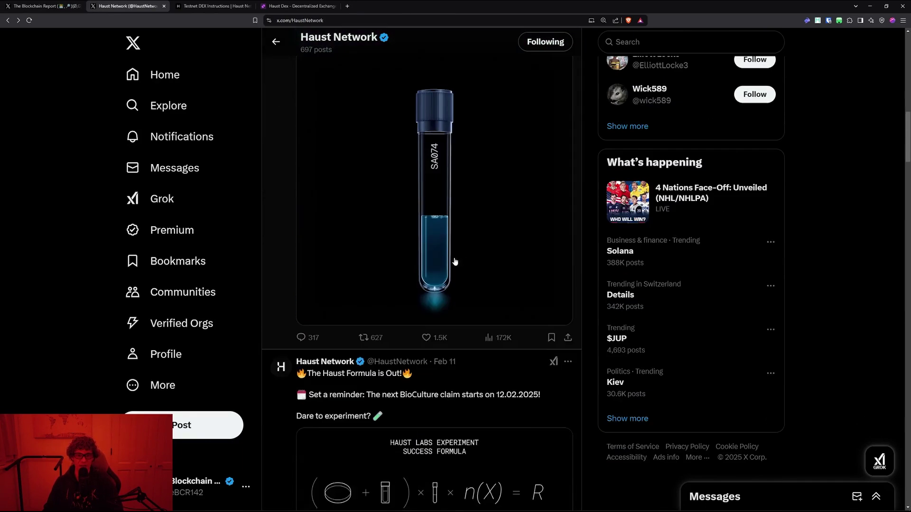
View the Haust Formula image full size, close it, and keep browsing the feed.
left_click(445, 261)
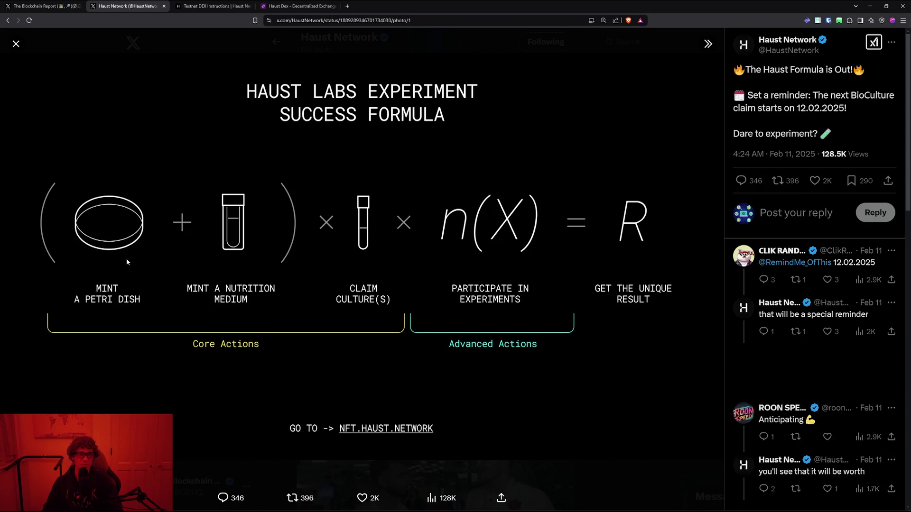
left_click(15, 44)
scroll(414, 343, "down", 5)
scroll(415, 343, "down", 10)
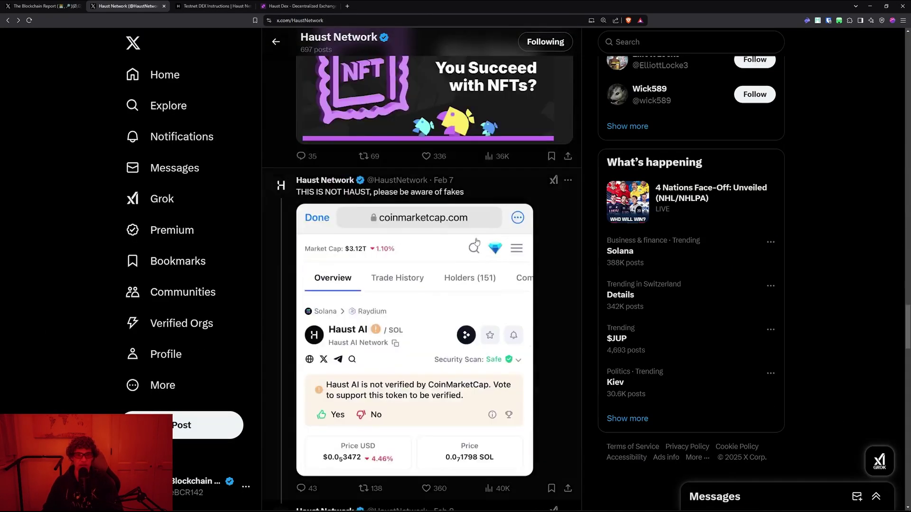
scroll(456, 238, "up", 8)
scroll(456, 238, "up", 5)
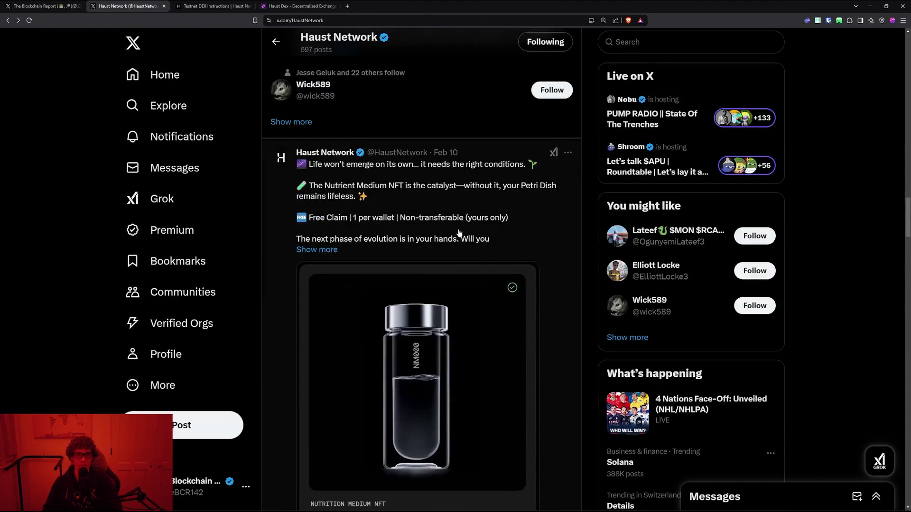
scroll(459, 233, "up", 10)
scroll(395, 353, "down", 3)
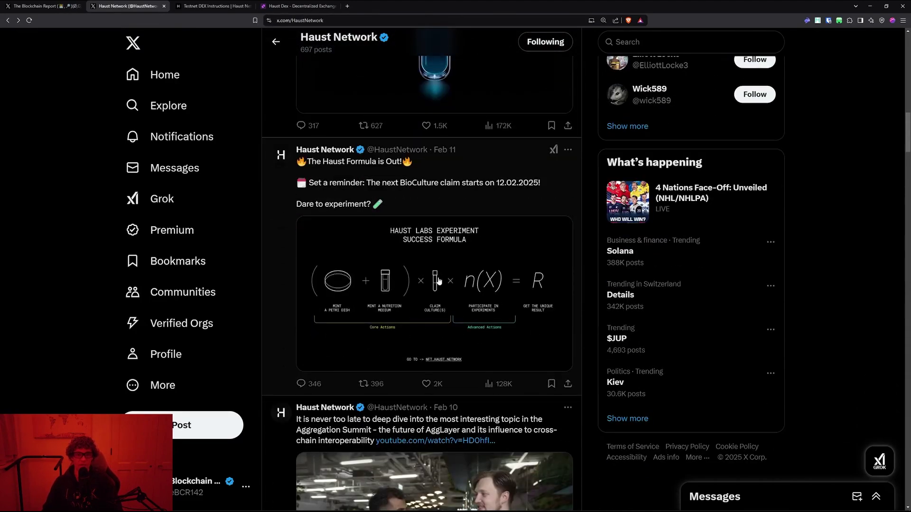
scroll(403, 271, "up", 6)
Read the BioCulture SA074 post on its own, then go back to the profile feed.
left_click(418, 252)
scroll(451, 237, "down", 5)
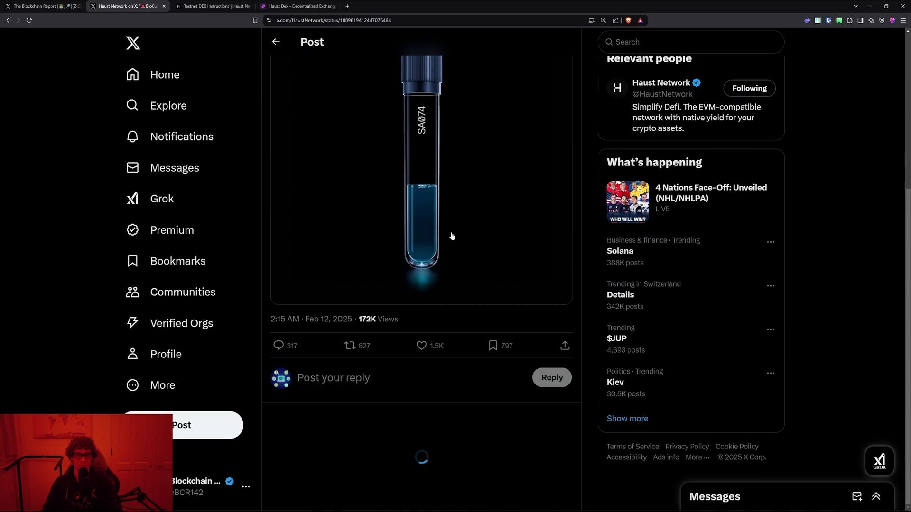
scroll(444, 298, "down", 5)
key("alt+Left")
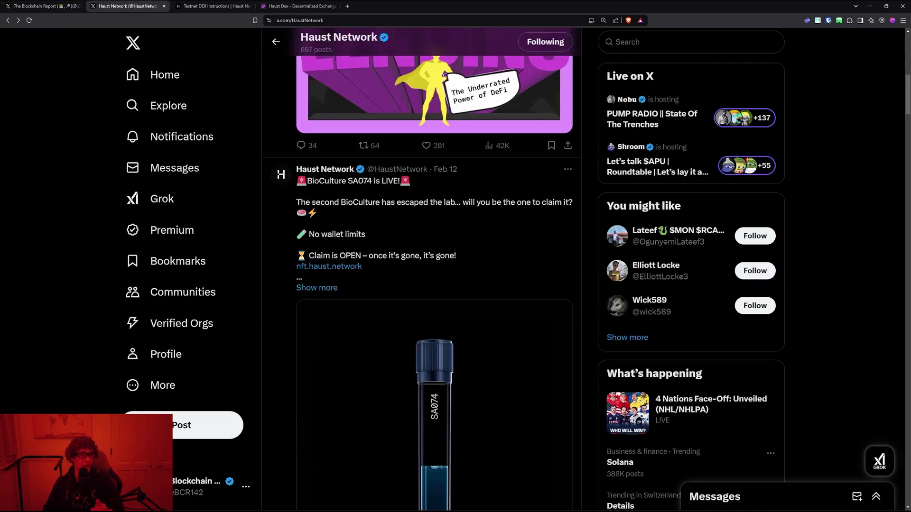
Move Discord aside, check #welcome and #rules-guidelines, then close the Discord window.
key("alt+Tab")
left_click_drag(454, 69, 412, 102)
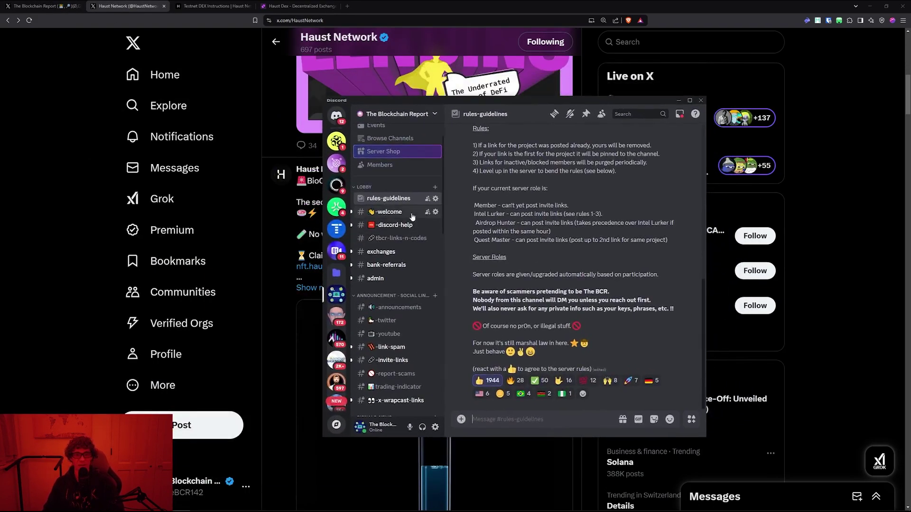
left_click(388, 211)
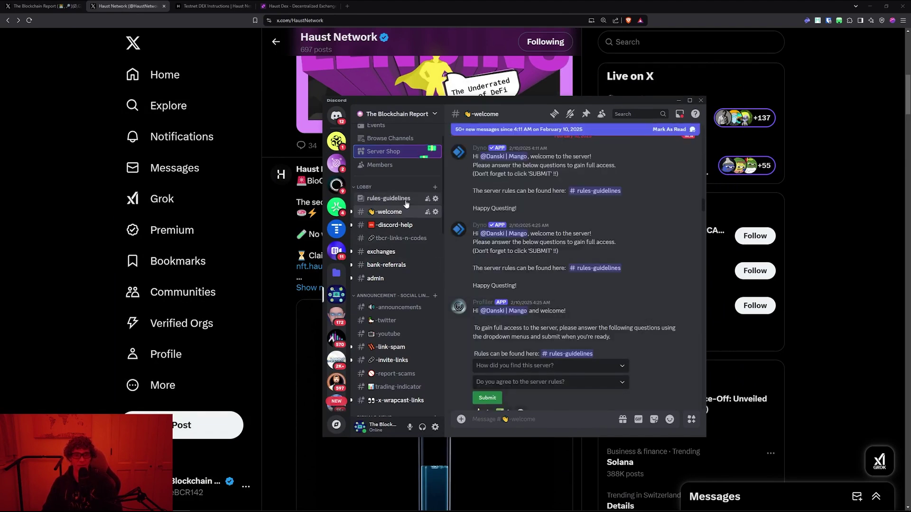
left_click(388, 198)
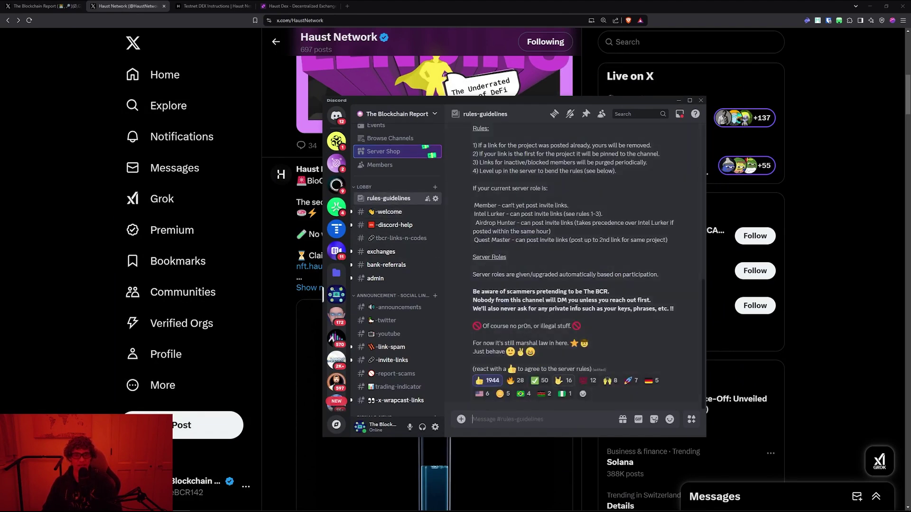
scroll(425, 261, "down", 5)
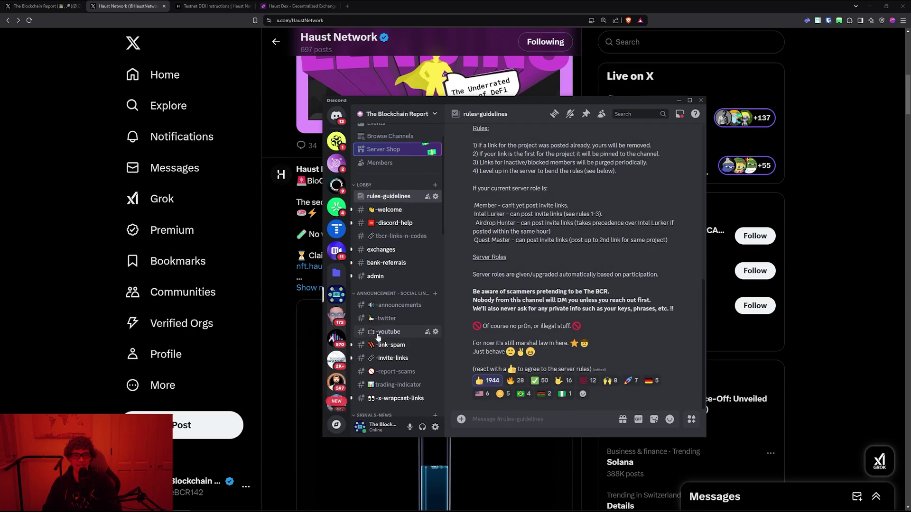
scroll(429, 241, "up", 5)
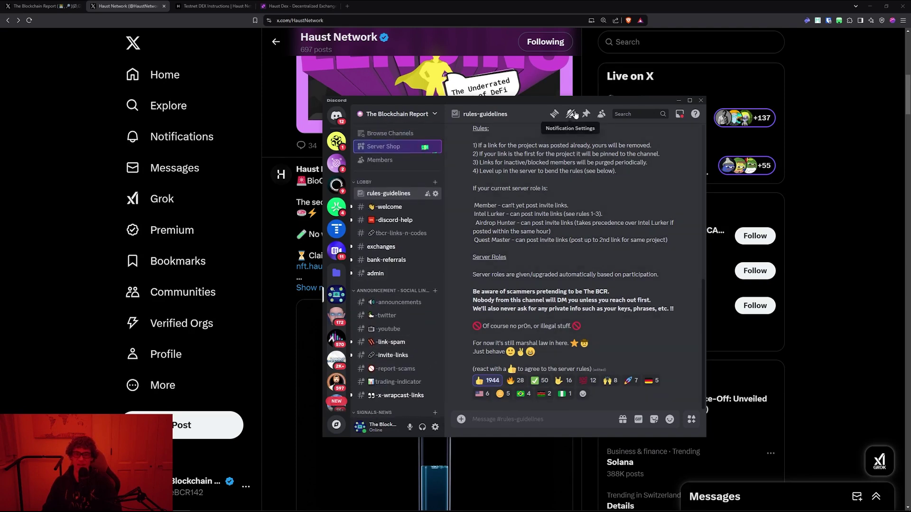
left_click(678, 100)
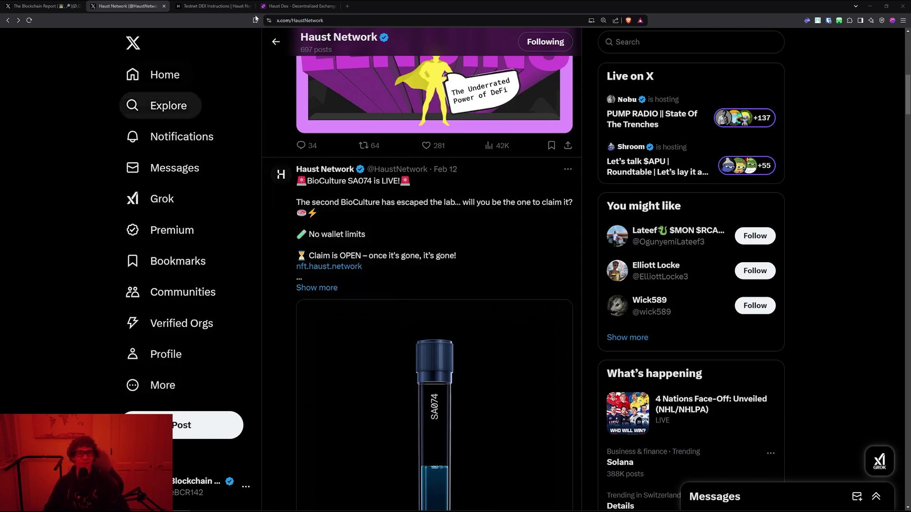
Revisit the DEX instructions, then open a new tab and browse the Daily Tasks bookmarks.
left_click(222, 2)
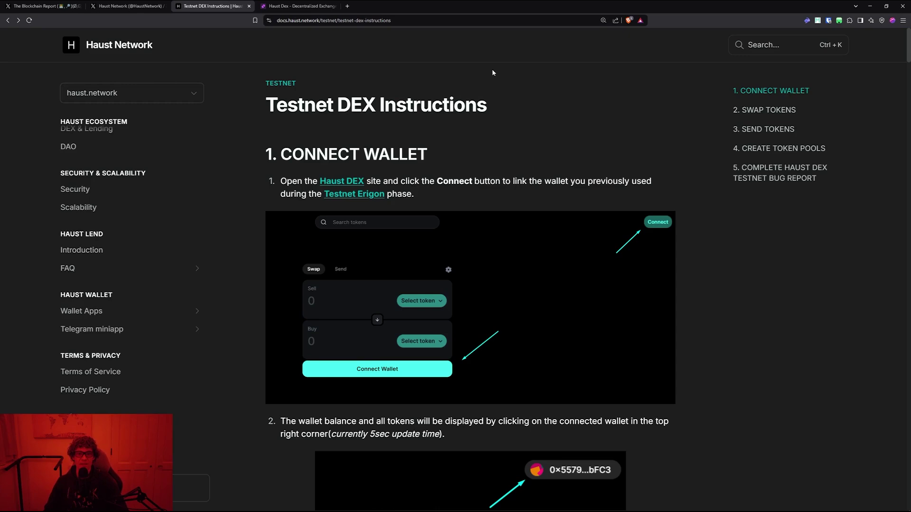
left_click(126, 6)
left_click(214, 6)
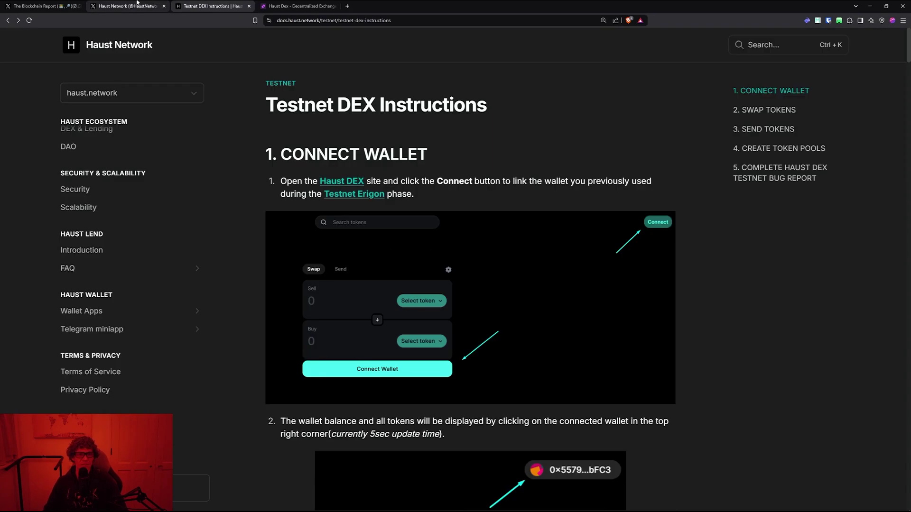
left_click(347, 8)
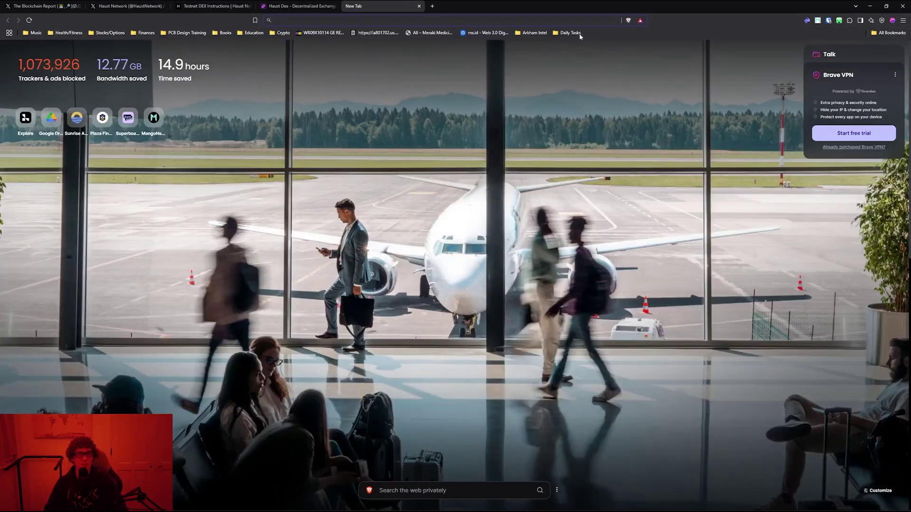
left_click(569, 32)
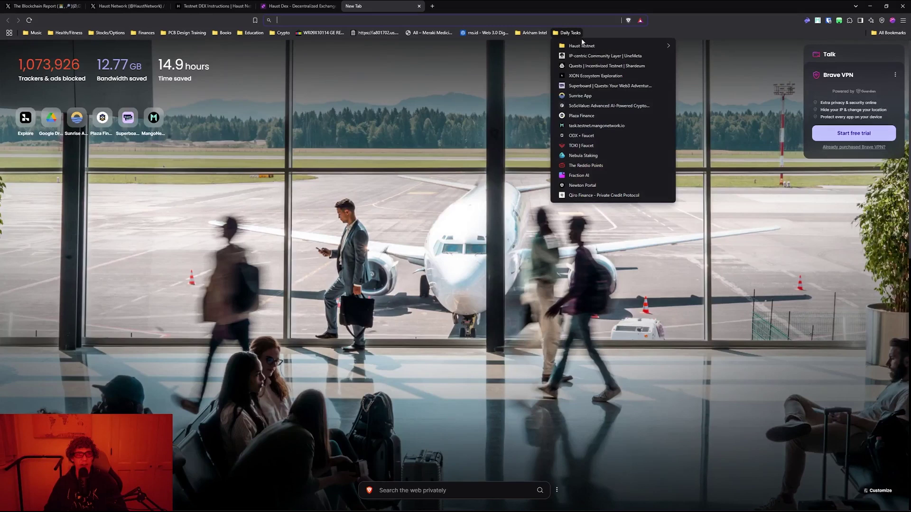
mouse_move(641, 46)
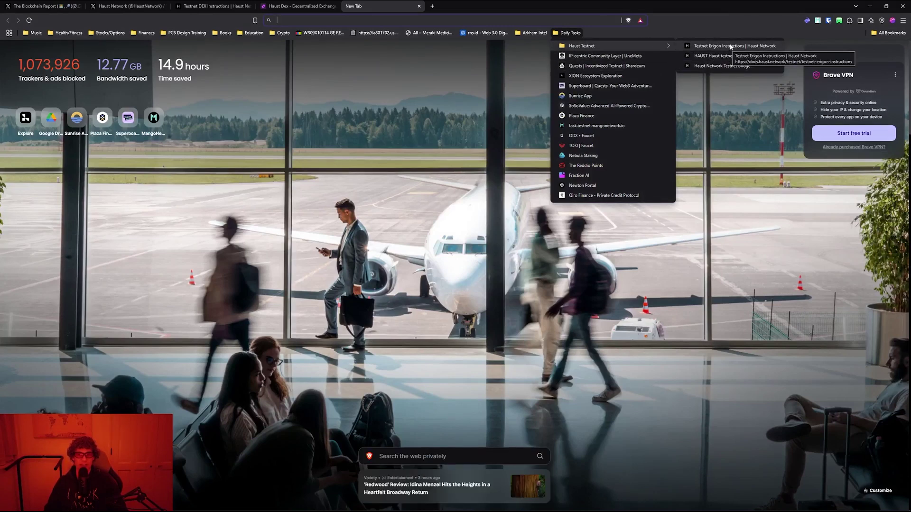
Bring the Haust DEX testnet swap page to the front and zoom it in.
left_click(298, 6)
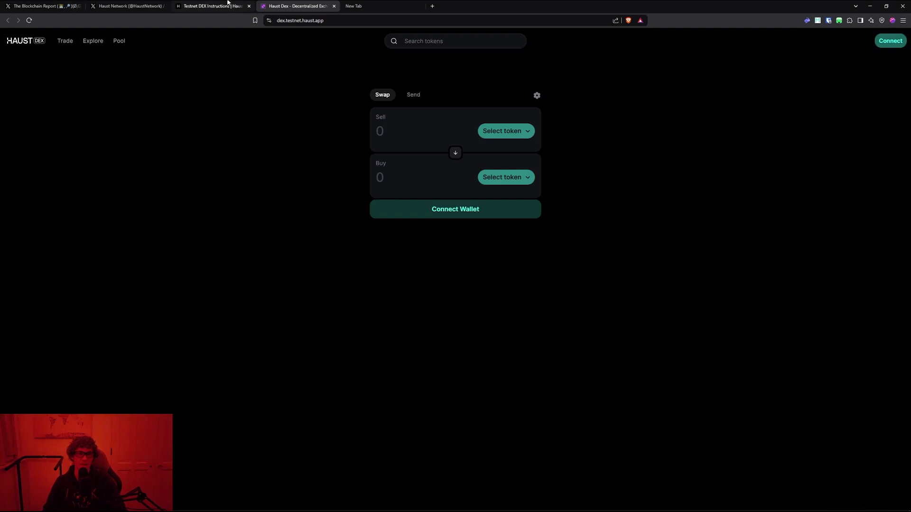
left_click(216, 6)
scroll(119, 201, "up", 3)
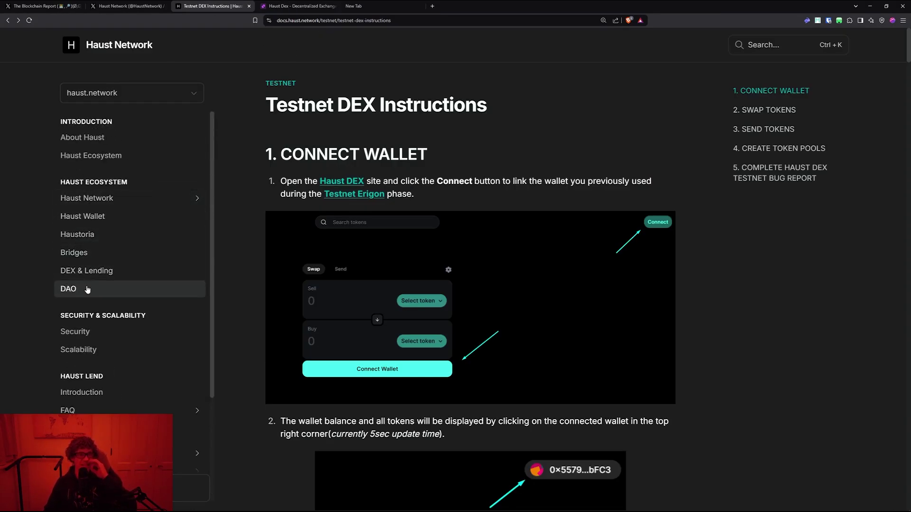
left_click(286, 3)
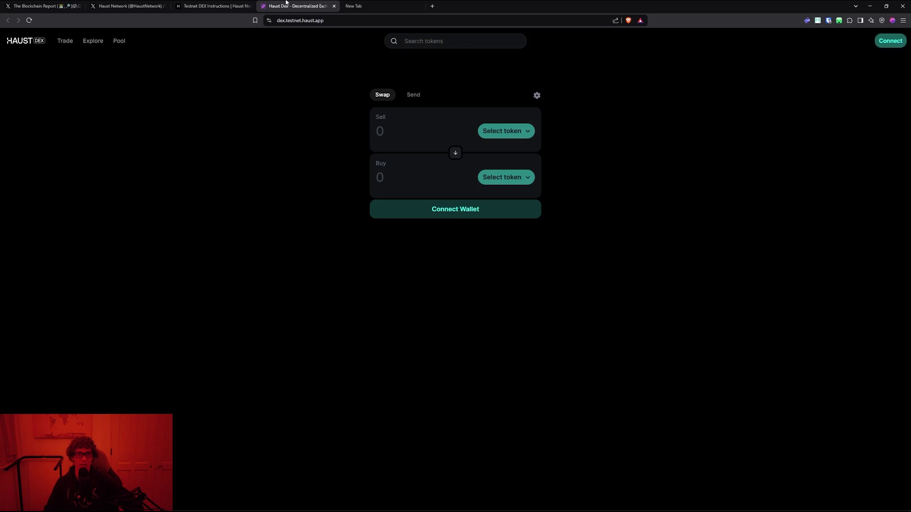
key("ctrl+plus")
key("ctrl+plus")
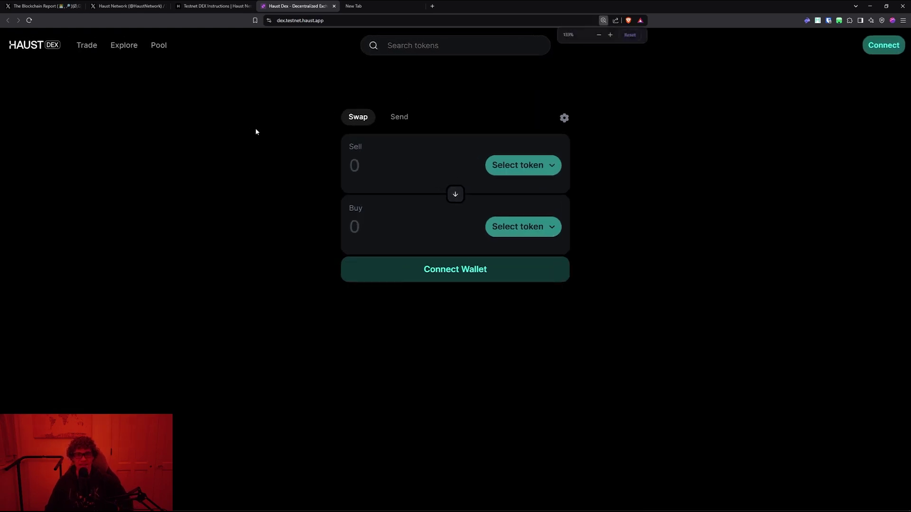
Connect another wallet to Haust DEX, then load bridge-testnet.haust.app in the blank tab.
left_click(879, 50)
left_click(808, 116)
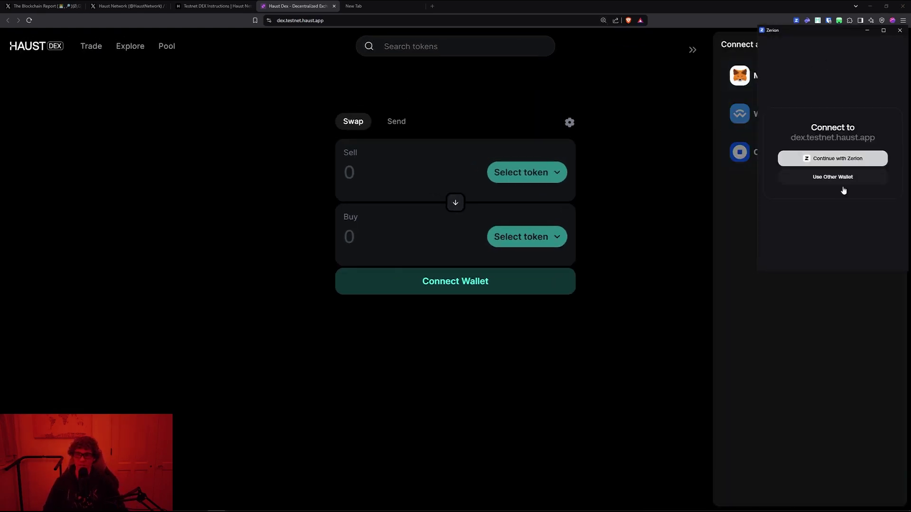
left_click(831, 181)
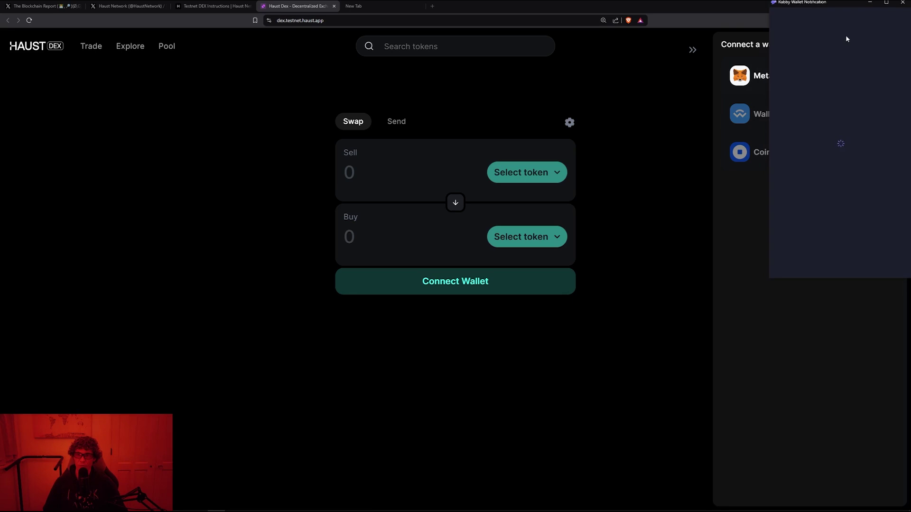
left_click(893, 210)
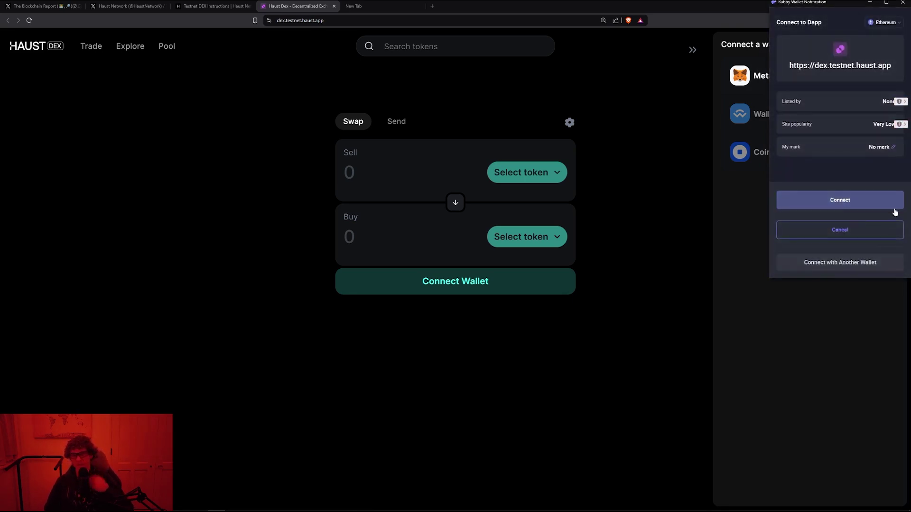
left_click(878, 205)
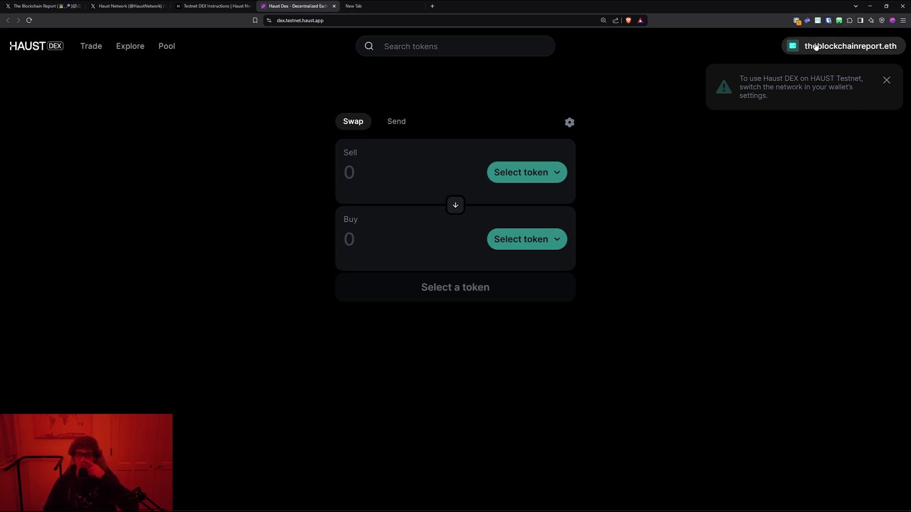
left_click(225, 5)
left_click(361, 6)
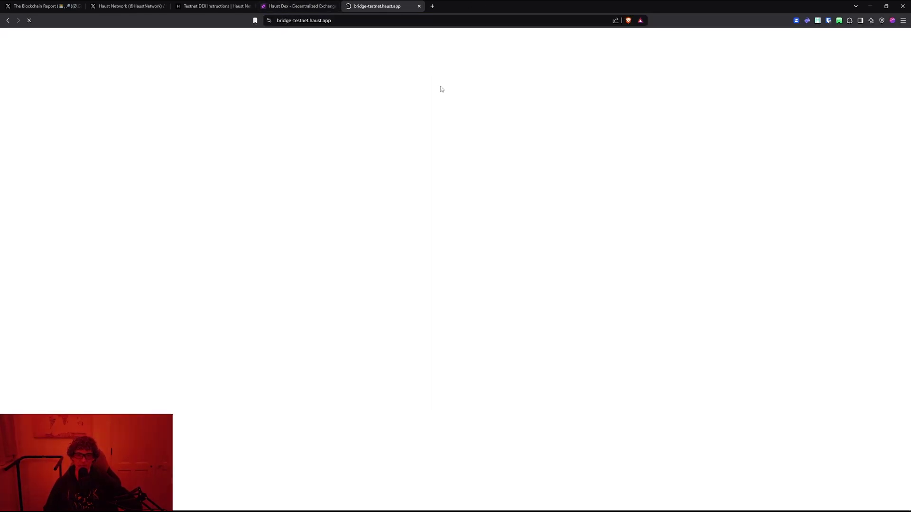
Open the Testnet Erigon Instructions and try the HAUST token faucet link twice.
key("ctrl+shift+Tab")
key("ctrl+shift+Tab")
key("alt+Left")
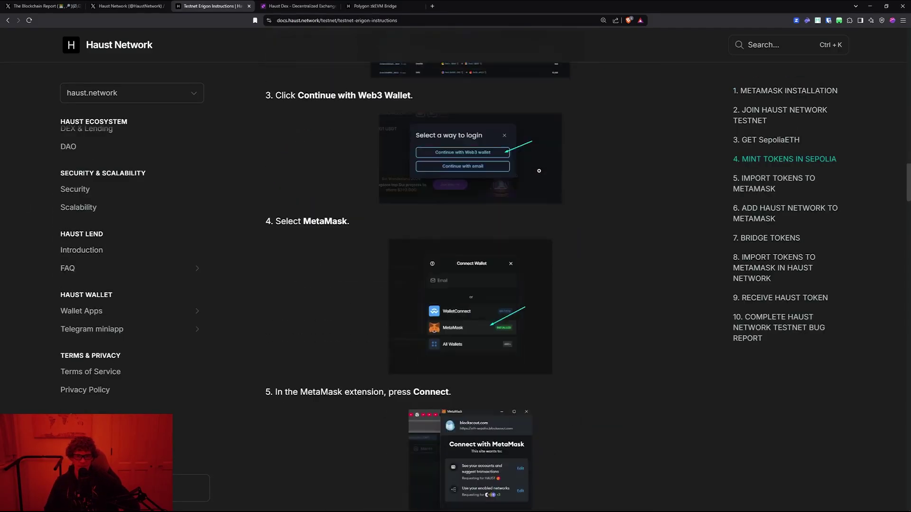
scroll(707, 356, "down", 10)
scroll(707, 356, "down", 20)
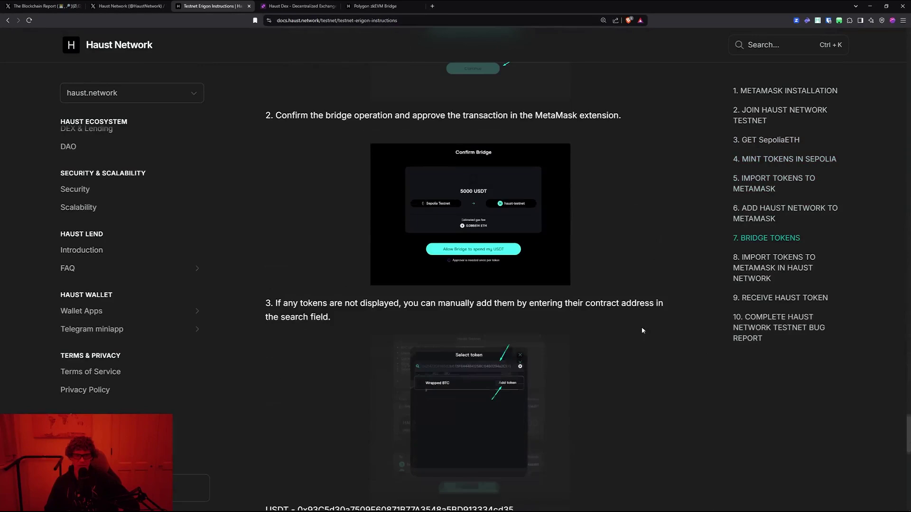
scroll(618, 305, "down", 5)
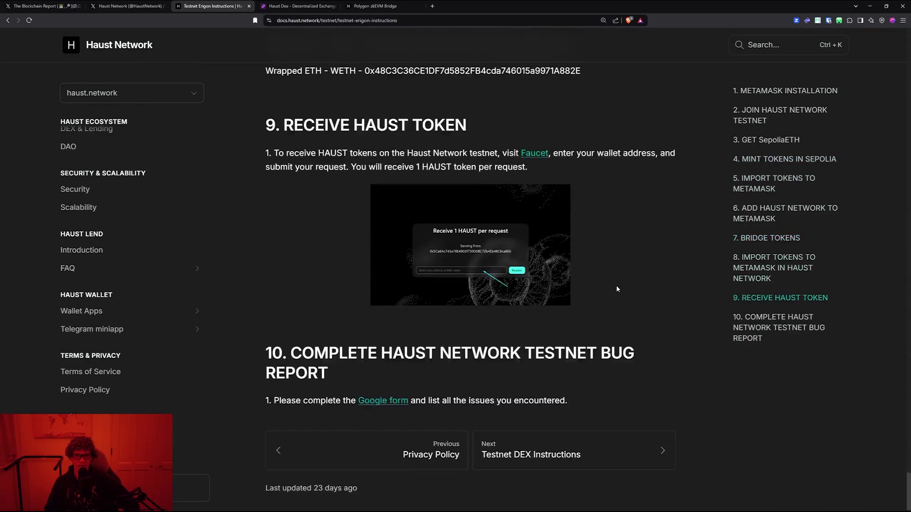
left_click(528, 153)
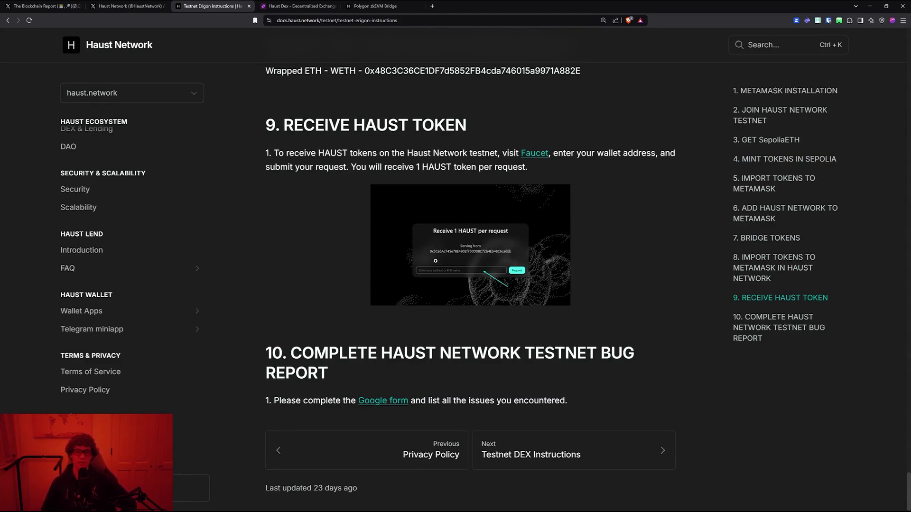
left_click(542, 157)
scroll(643, 219, "up", 20)
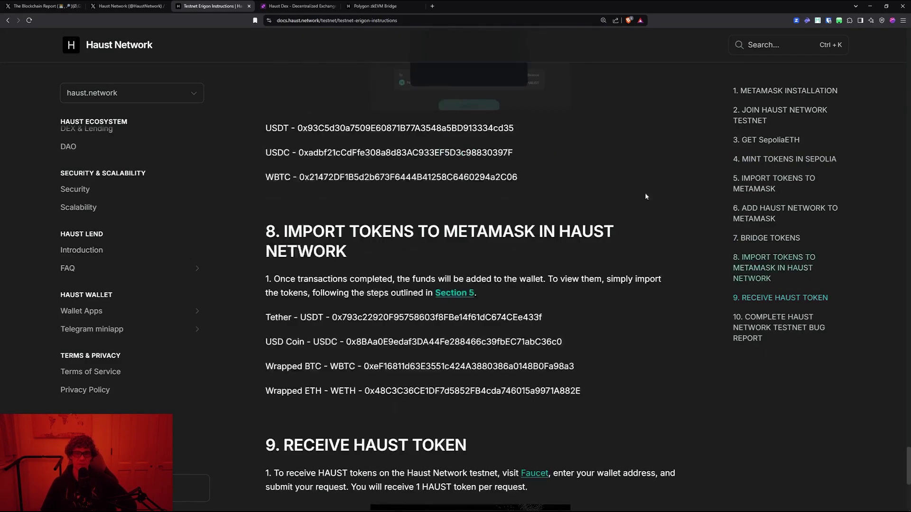
scroll(411, 243, "up", 15)
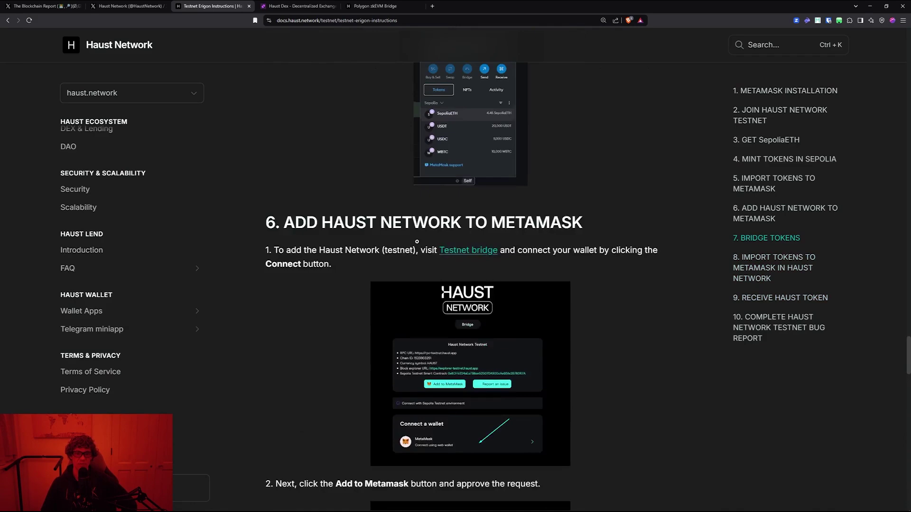
scroll(386, 308, "down", 3)
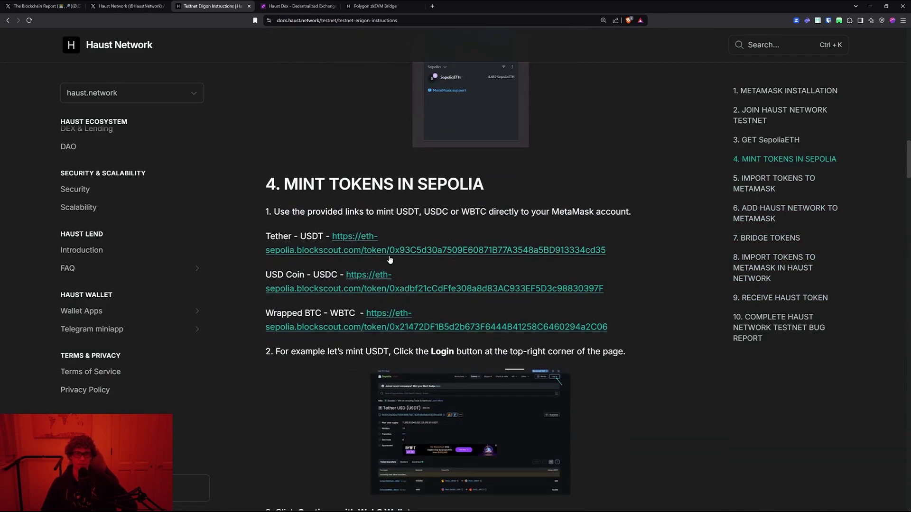
scroll(390, 259, "down", 20)
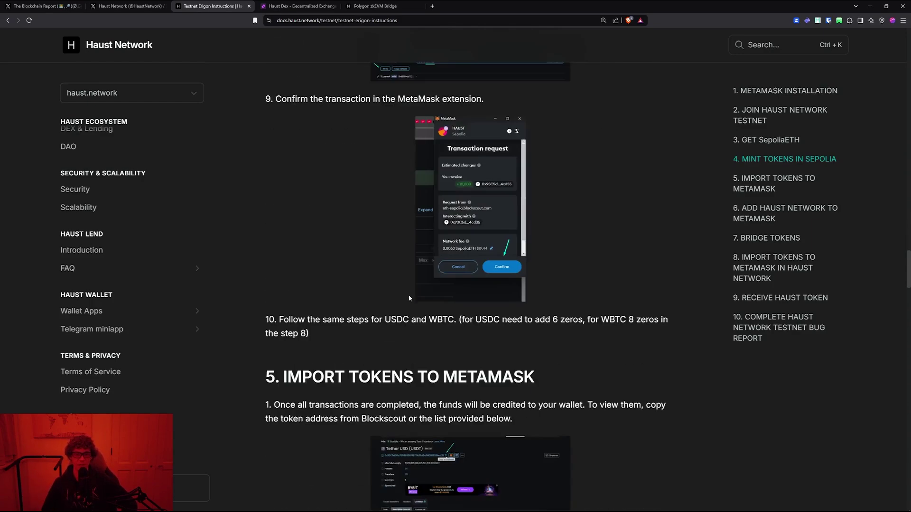
scroll(427, 289, "up", 4)
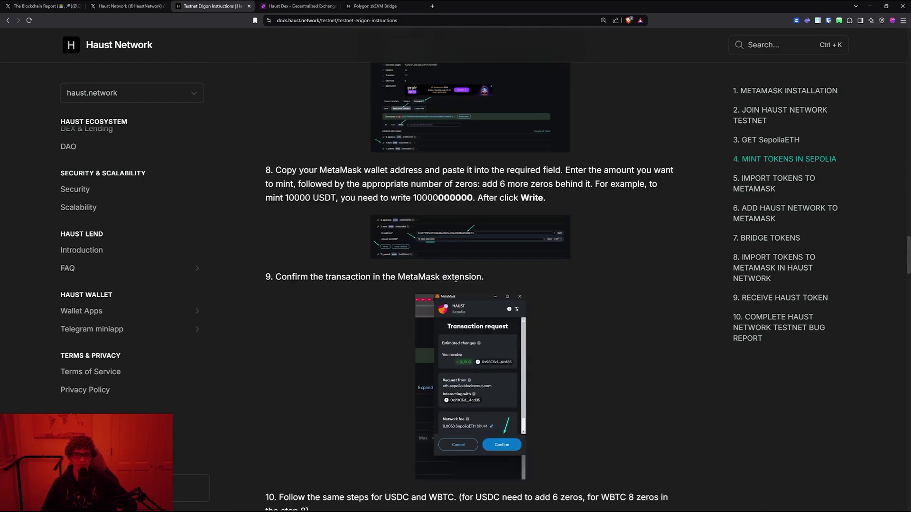
Select the step 8 mint amount and enlarge the step 8 mint screenshot.
double_click(430, 198)
left_click(424, 221)
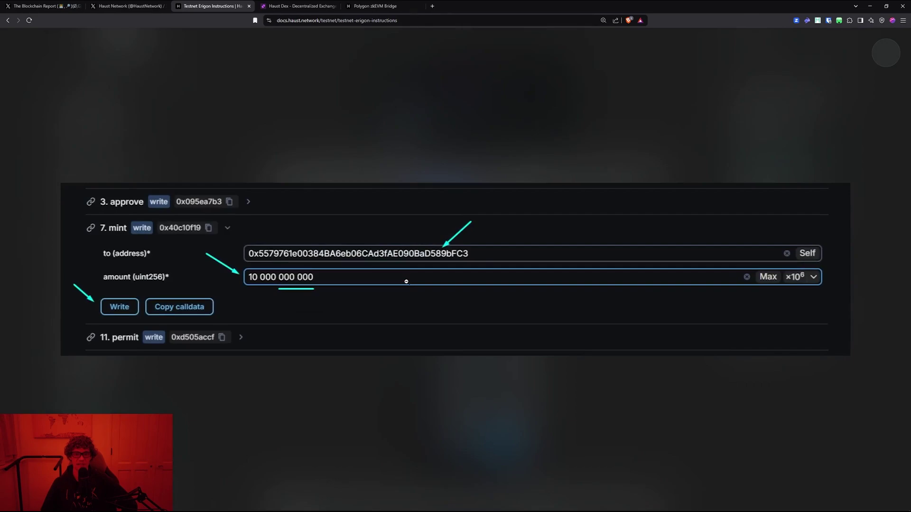
left_click(508, 133)
left_click(427, 255)
left_click(474, 430)
Select the USDT contract address and view the Import tokens and wallet menu screenshots.
scroll(659, 244, "down", 6)
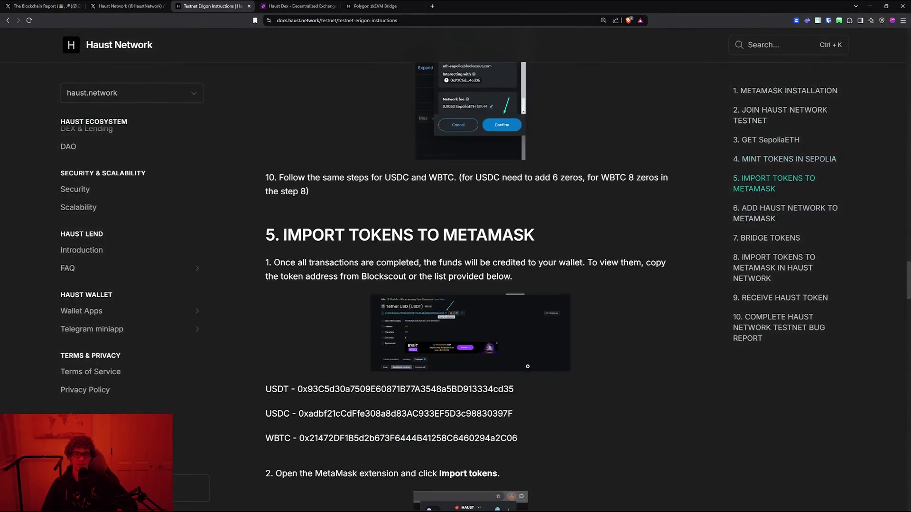
scroll(528, 367, "down", 2)
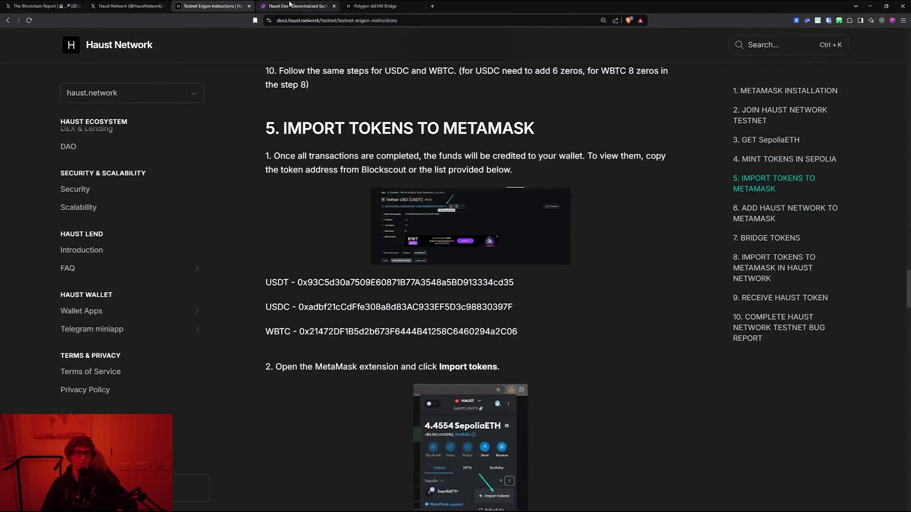
scroll(470, 227, "down", 3)
double_click(335, 141)
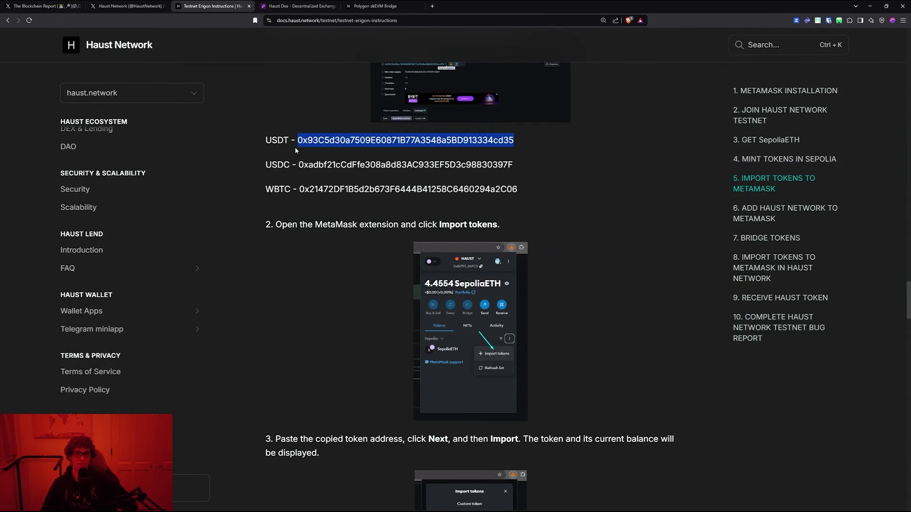
scroll(619, 188, "down", 5)
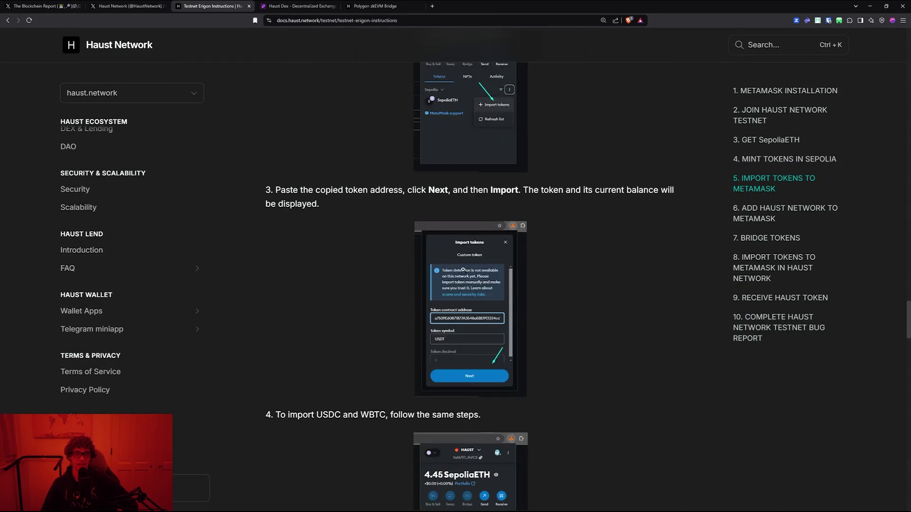
left_click(452, 326)
left_click(588, 207)
left_click(526, 142)
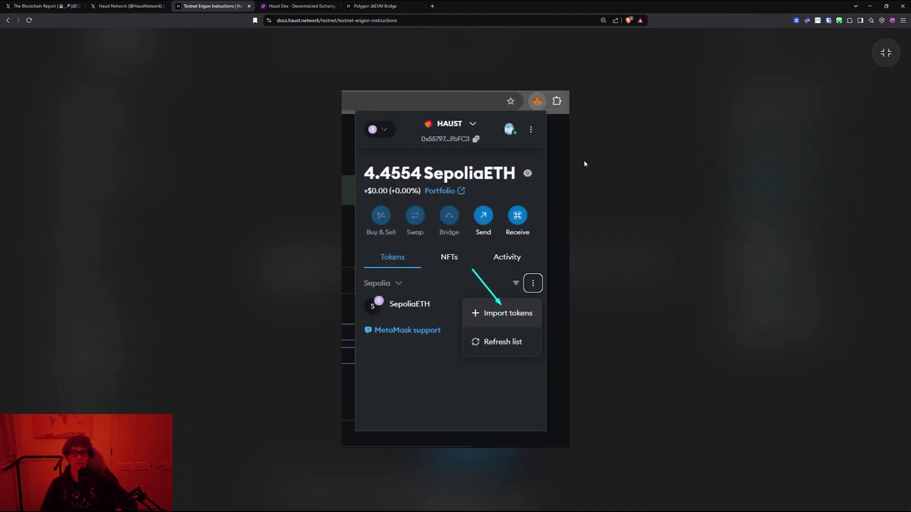
left_click(587, 282)
left_click(435, 287)
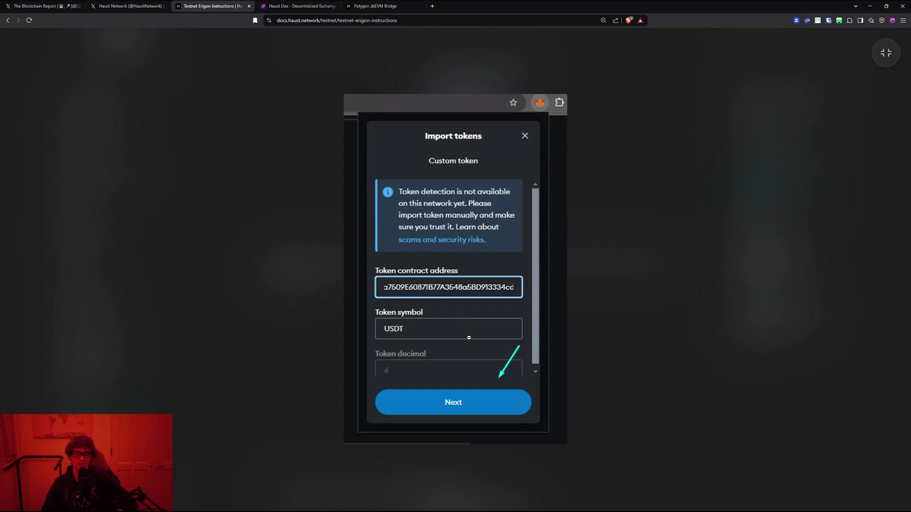
left_click(600, 321)
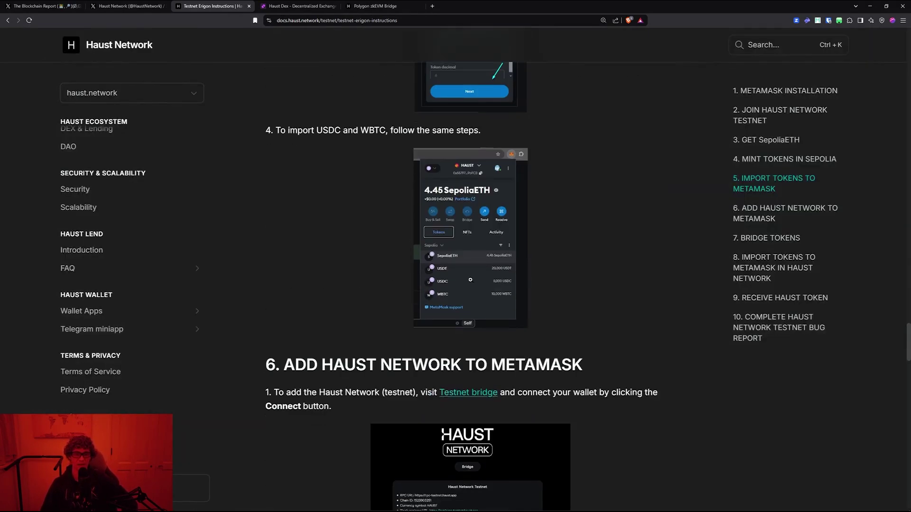
Enlarge the Select token screenshot further down, then return to the Haust DEX tab.
scroll(566, 287, "down", 2)
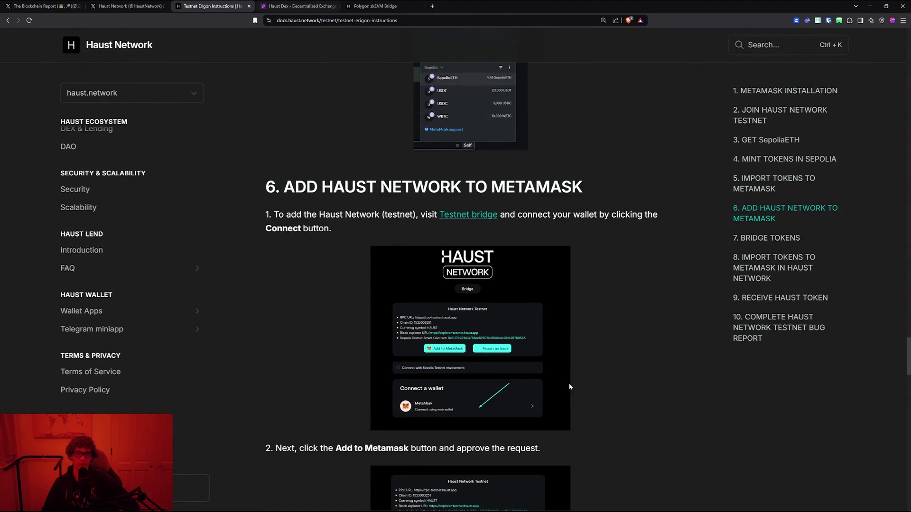
scroll(569, 385, "down", 5)
scroll(482, 321, "up", 1)
scroll(503, 256, "down", 2)
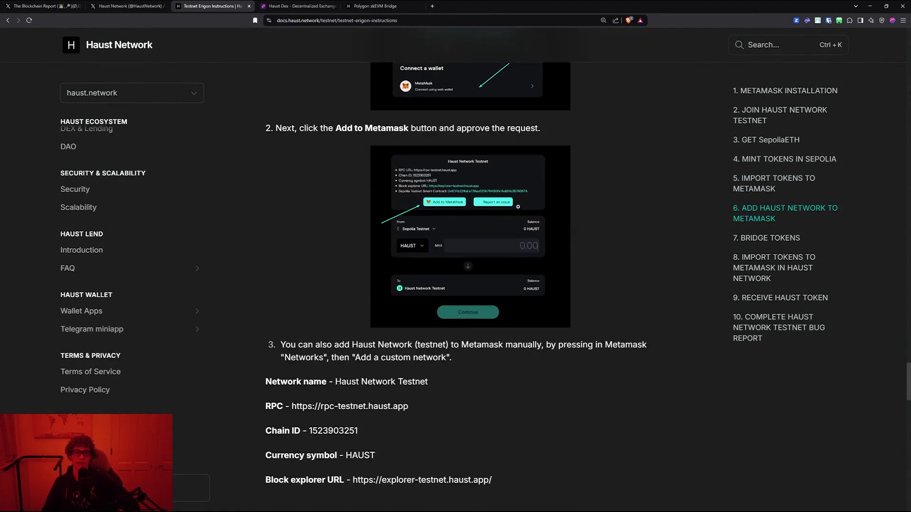
scroll(498, 194, "down", 5)
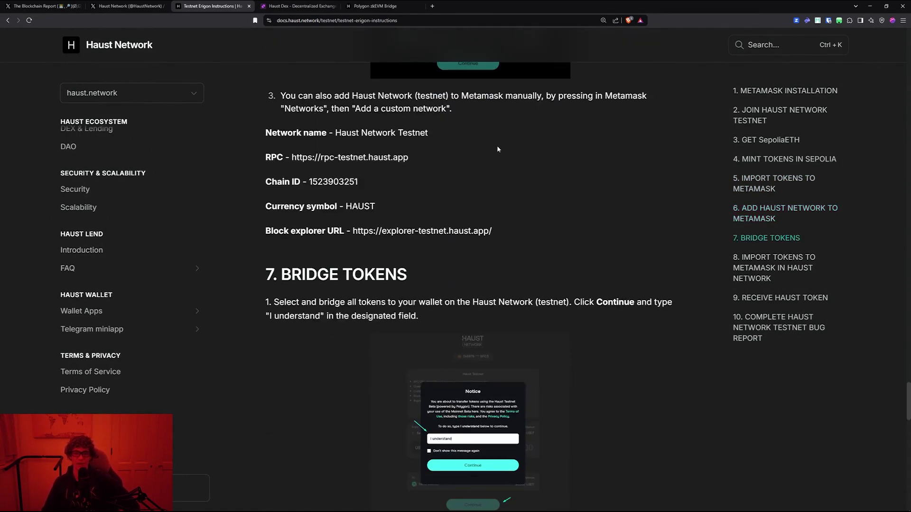
scroll(497, 145, "down", 5)
scroll(499, 147, "down", 5)
left_click(445, 195)
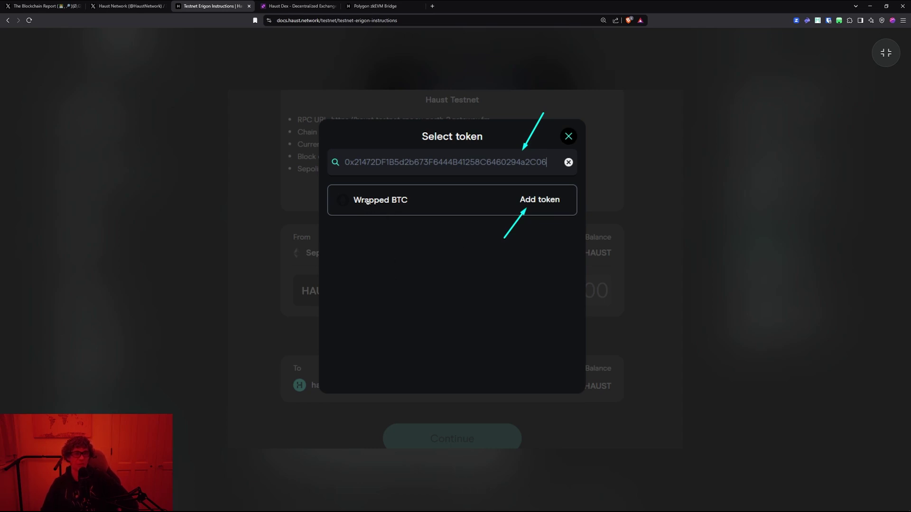
left_click(349, 205)
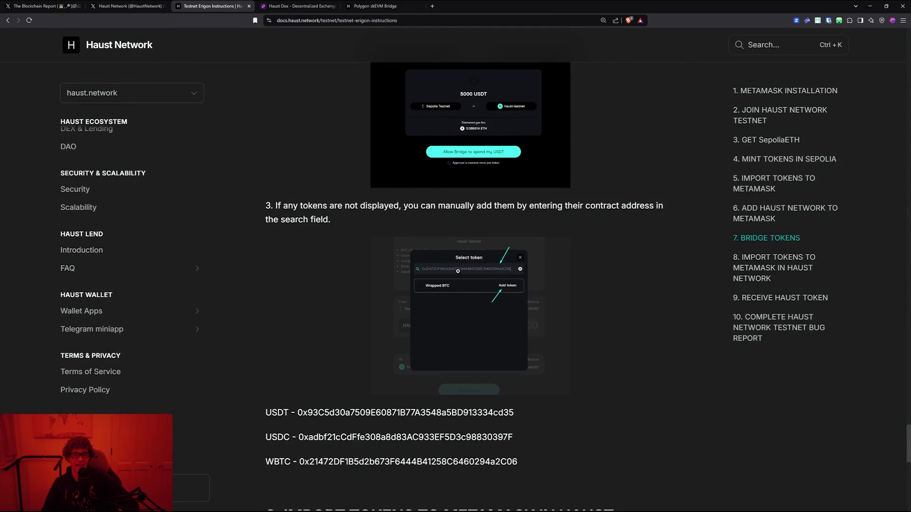
scroll(458, 271, "up", 5)
scroll(478, 207, "up", 5)
scroll(485, 218, "down", 15)
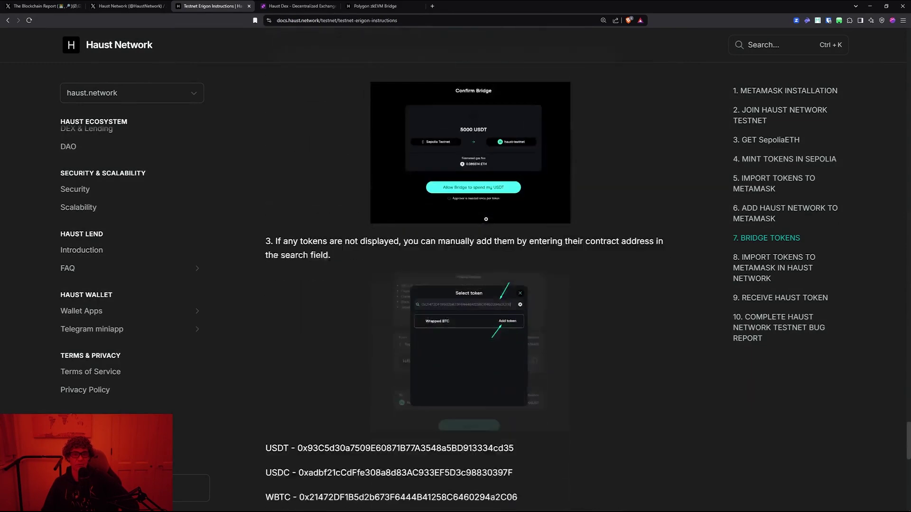
key("ctrl+Tab")
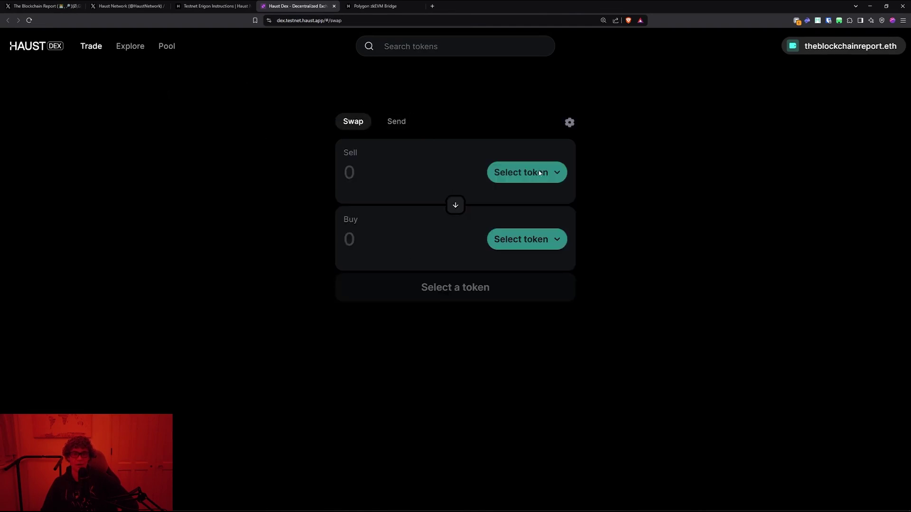
Dismiss the faucet notification and connect the MetaMask wallet to Haust DEX.
left_click(885, 81)
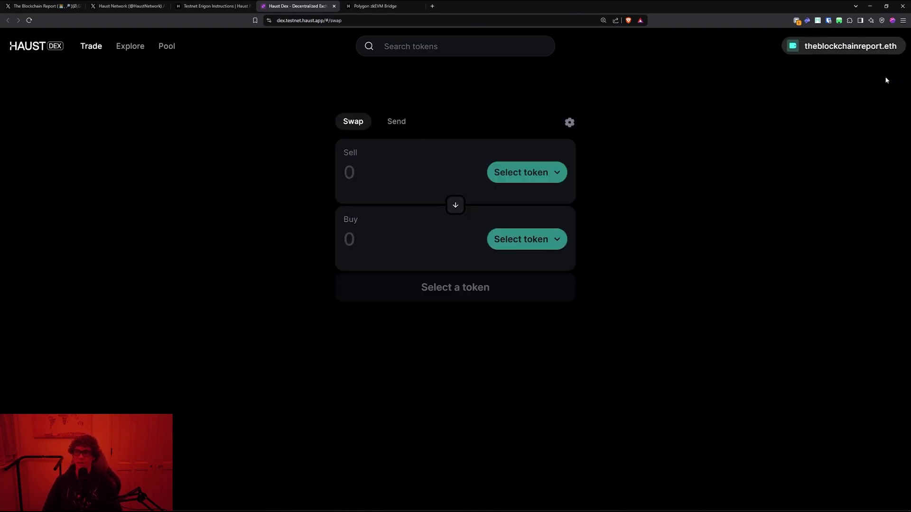
left_click(798, 22)
left_click(807, 21)
left_click(894, 46)
left_click(749, 85)
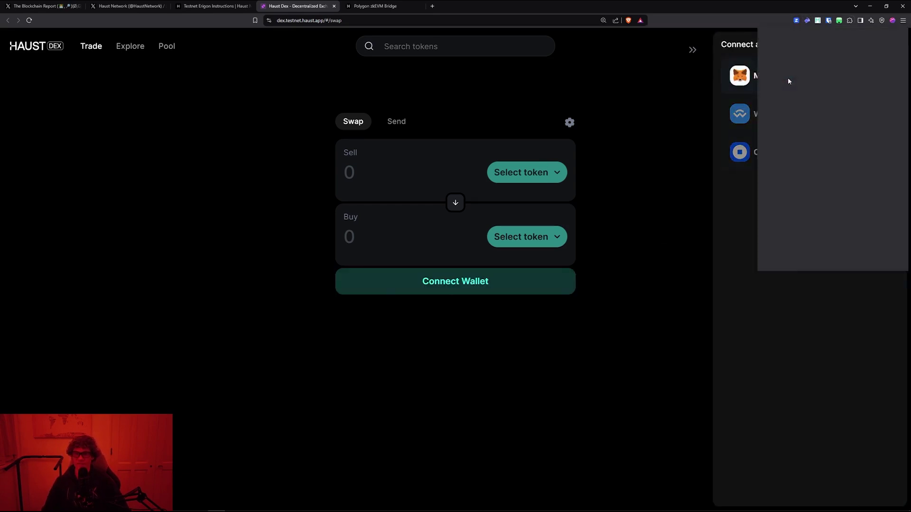
left_click(843, 158)
Save Haust Network Testnet to the wallet, confirm it, and close the popup.
left_click(868, 250)
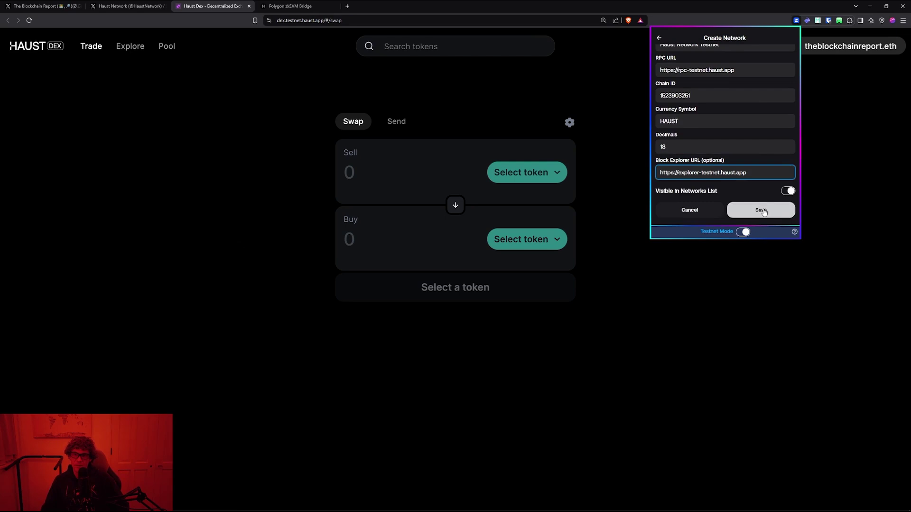
scroll(756, 81, "up", 1)
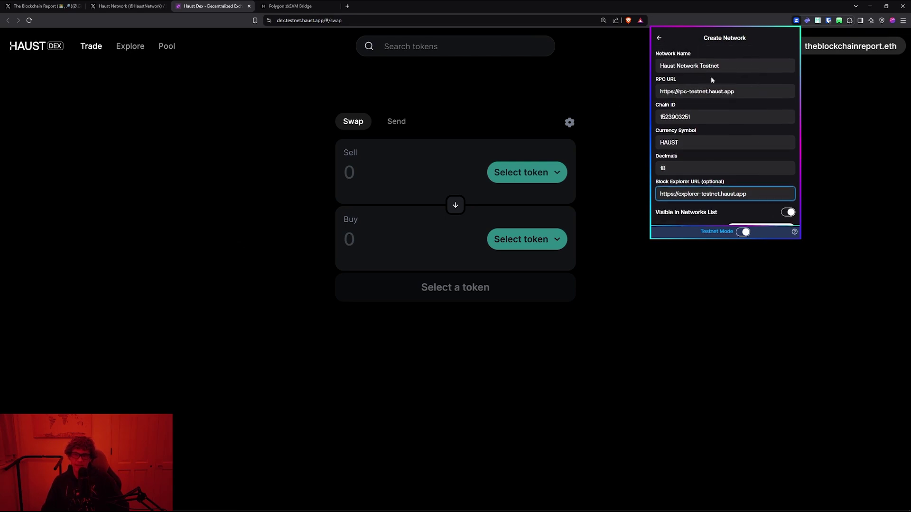
scroll(759, 185, "down", 1)
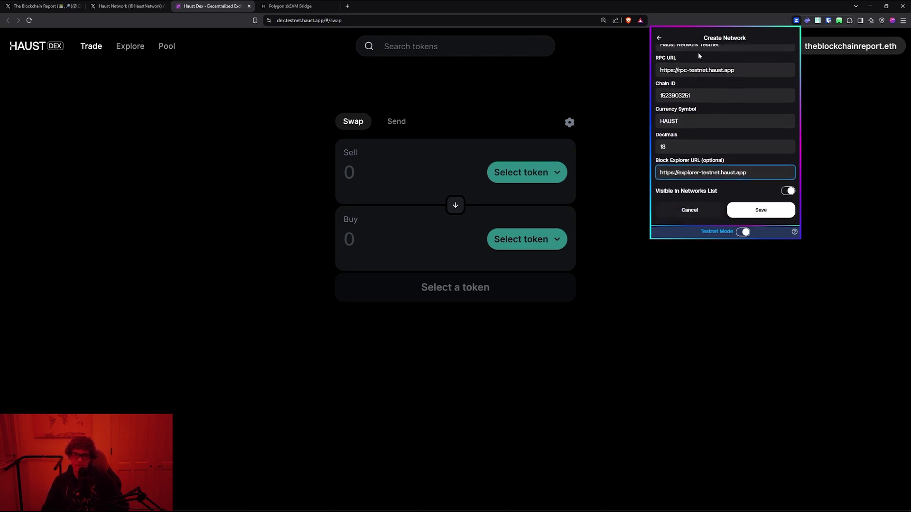
left_click(752, 217)
left_click(752, 217)
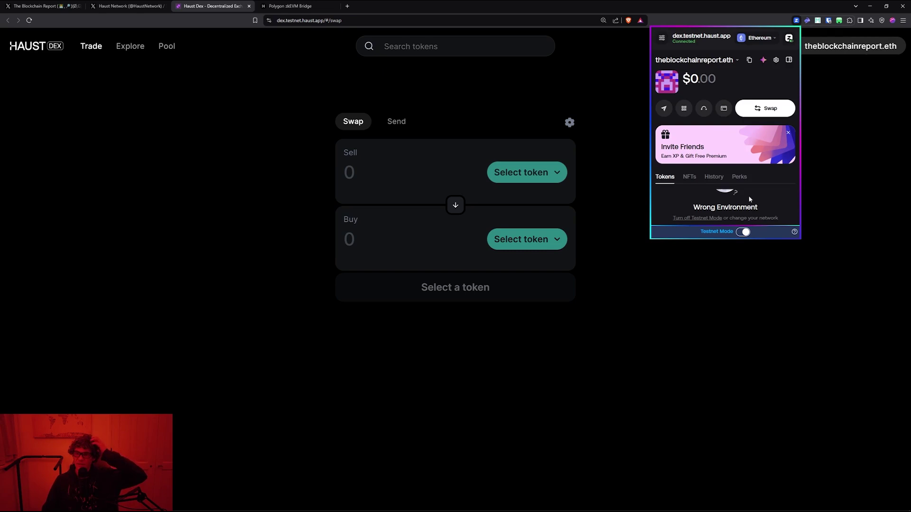
left_click(255, 250)
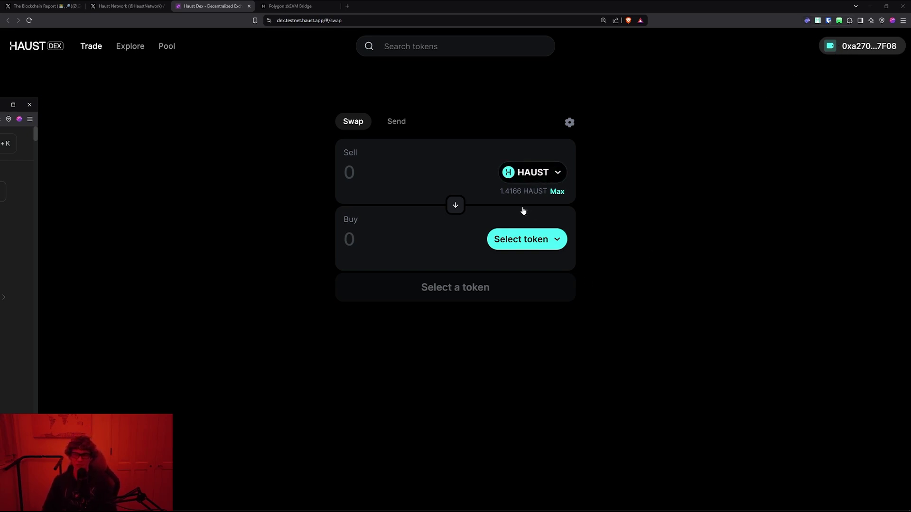
Set the swap to sell Bitcoin (WBTC) for HAUST, then move to the X tab.
left_click(545, 240)
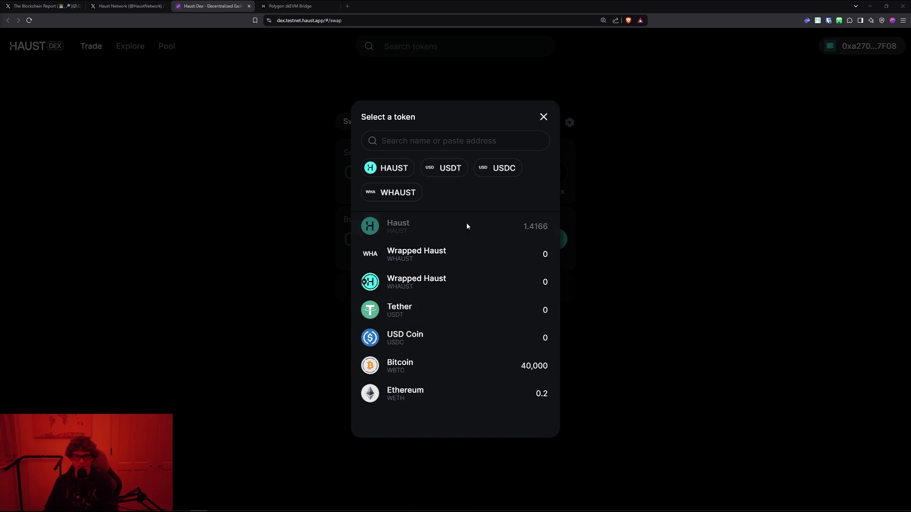
left_click(624, 264)
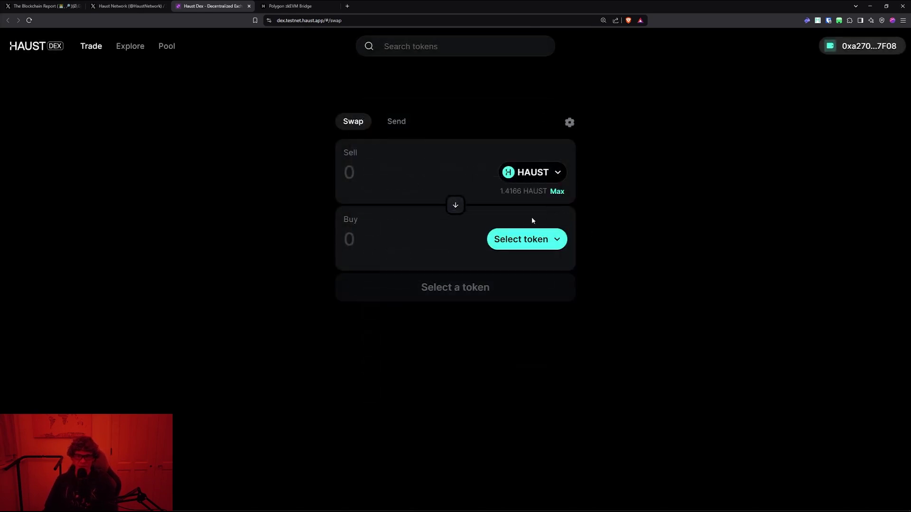
left_click(519, 240)
left_click(470, 359)
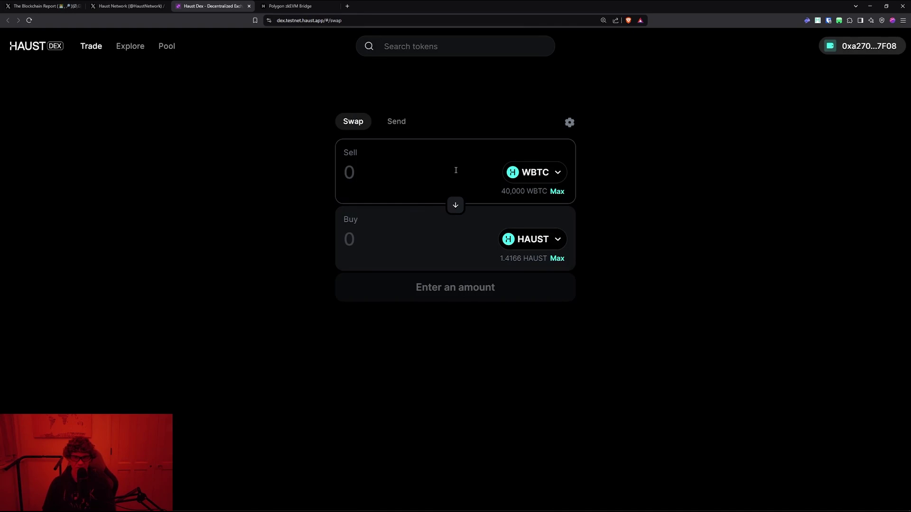
key("ctrl+shift+Tab")
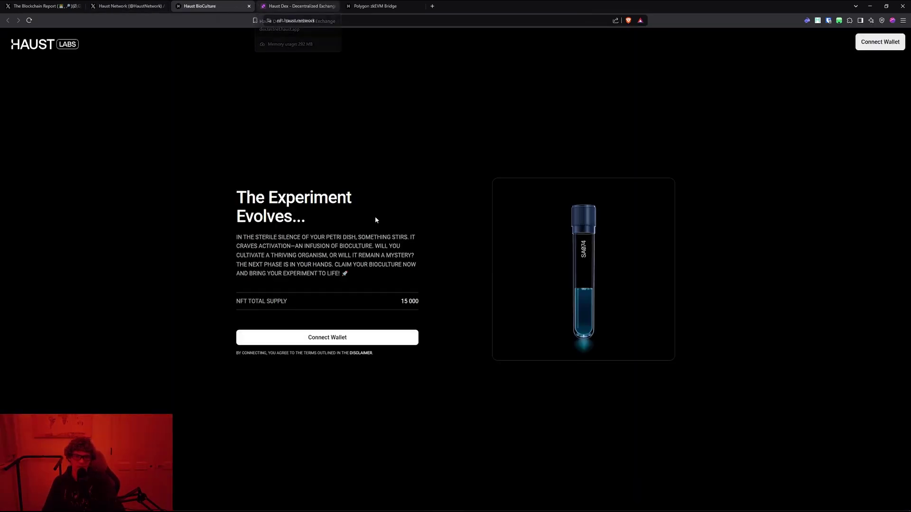
Connect a wallet on the Claim NFT SA074 page, close it, and open the Nutrient Medium post.
left_click(382, 339)
left_click(382, 345)
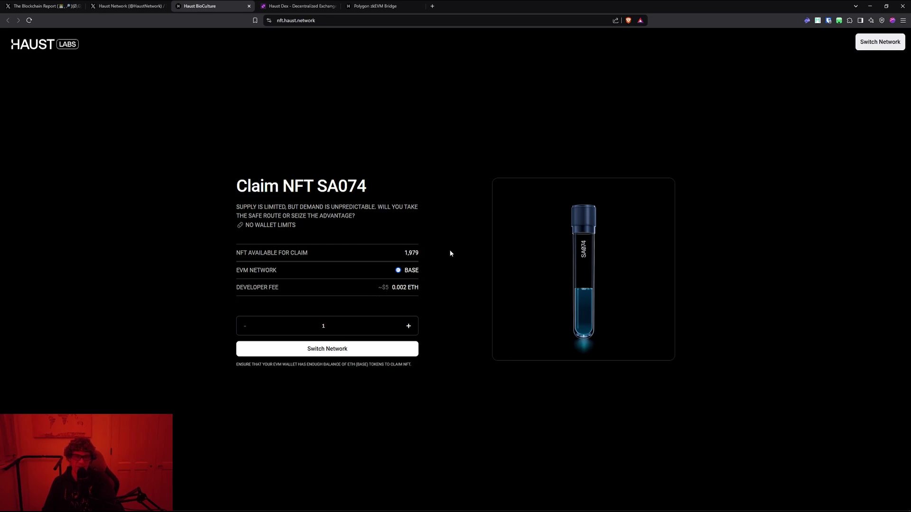
key("ctrl+w")
left_click(535, 209)
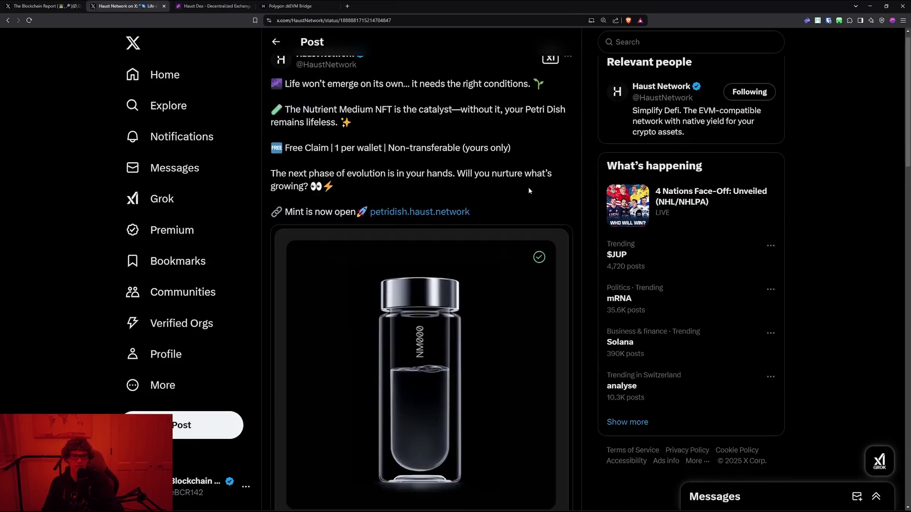
Open the post's Petri Dish mint link, then return to the Haust Network profile feed.
scroll(529, 190, "down", 8)
scroll(529, 190, "up", 3)
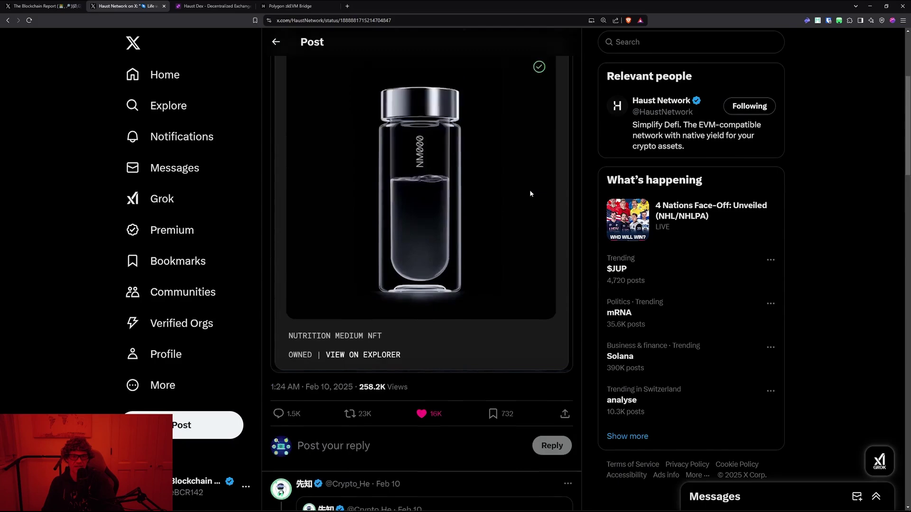
left_click(530, 190)
left_click(121, 4)
left_click(275, 41)
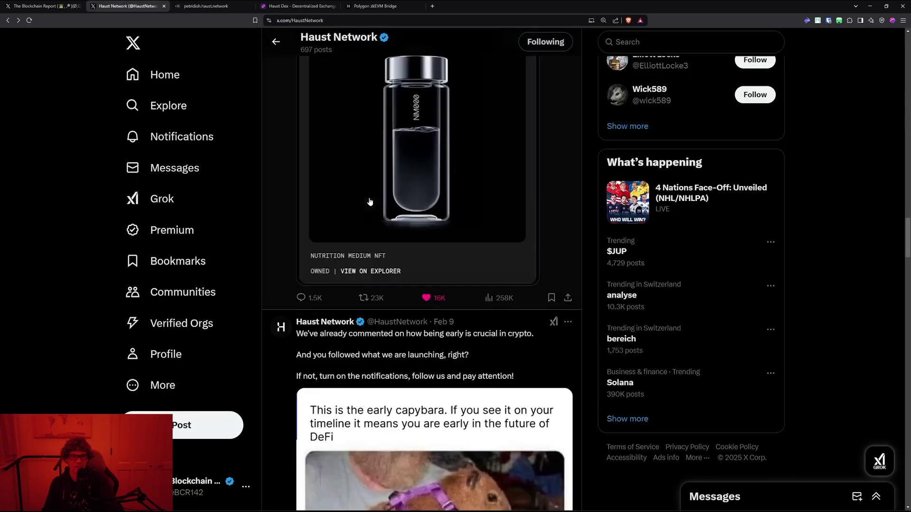
Scroll through Haust Network's recent posts, then close the Petri Dish NFT tab.
scroll(376, 201, "down", 13)
scroll(375, 201, "down", 5)
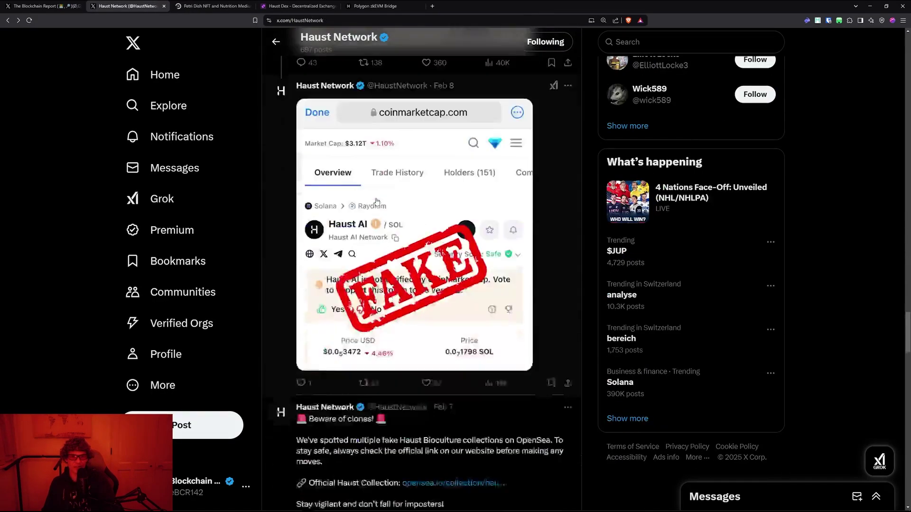
scroll(374, 206, "down", 12)
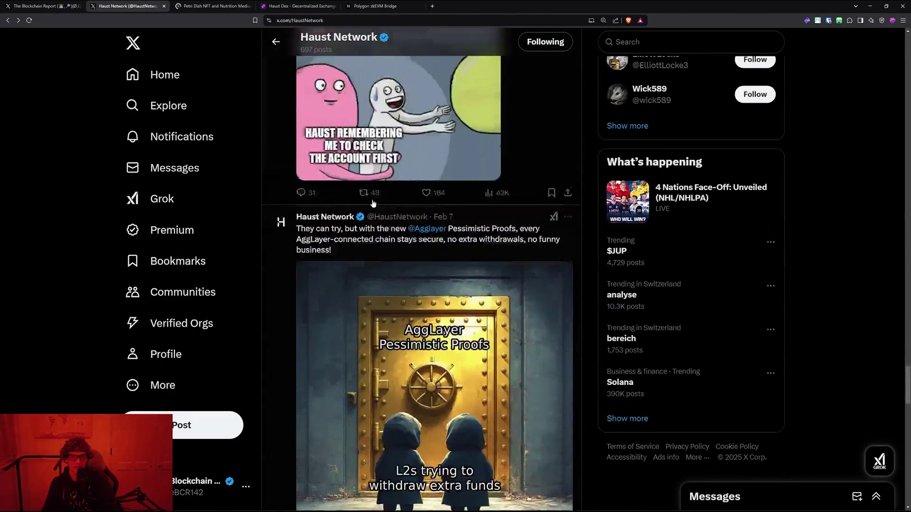
scroll(372, 203, "down", 15)
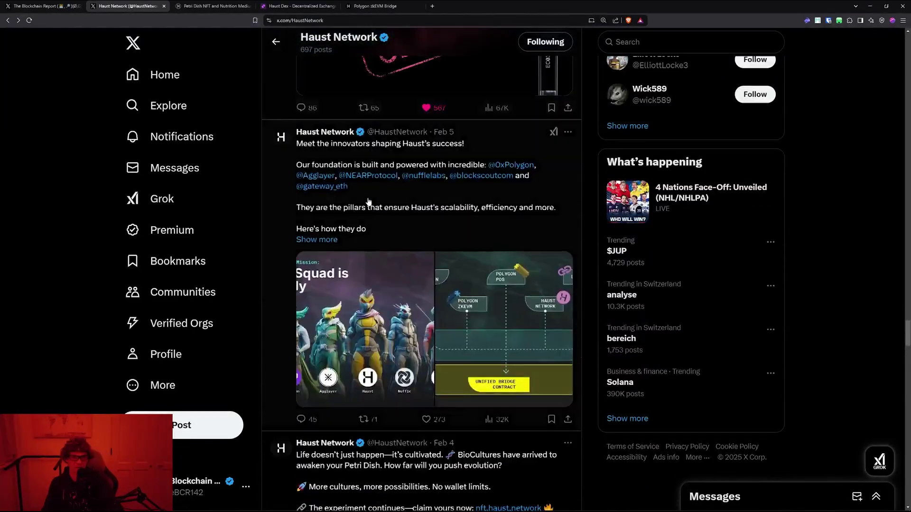
scroll(370, 200, "up", 6)
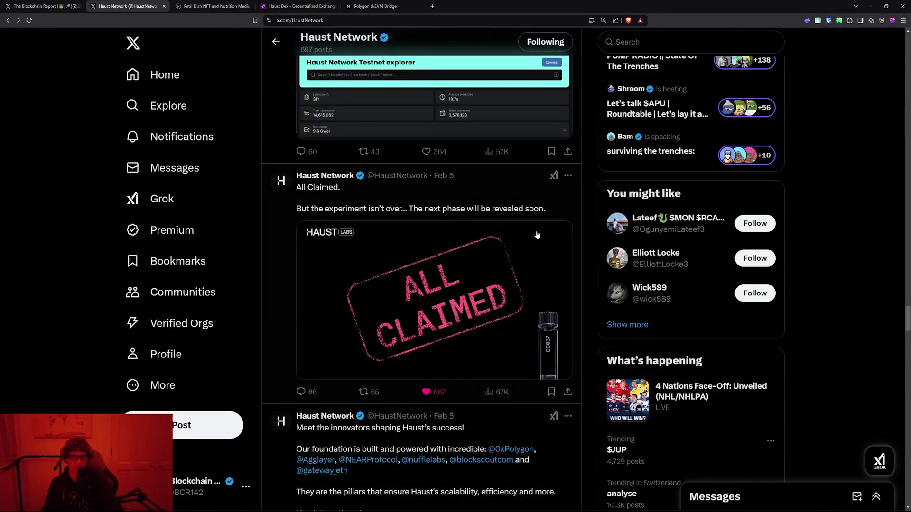
scroll(492, 204, "down", 11)
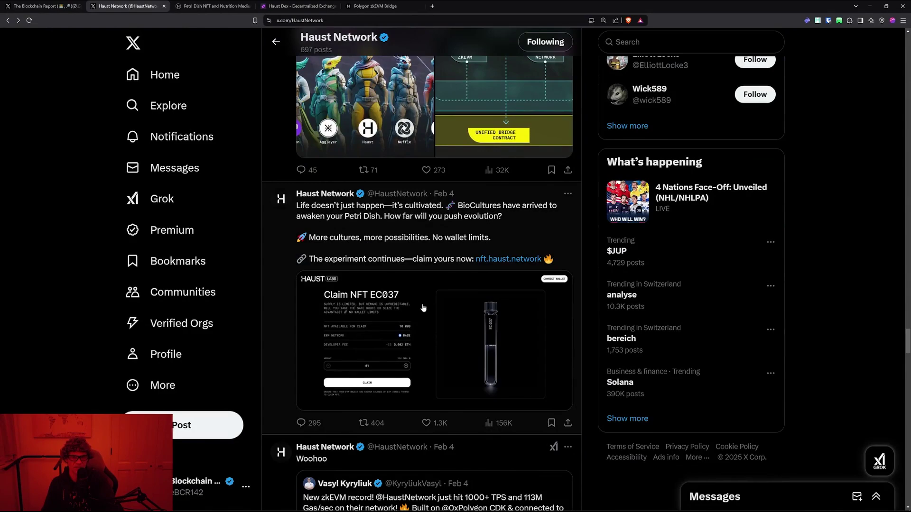
scroll(458, 300, "down", 10)
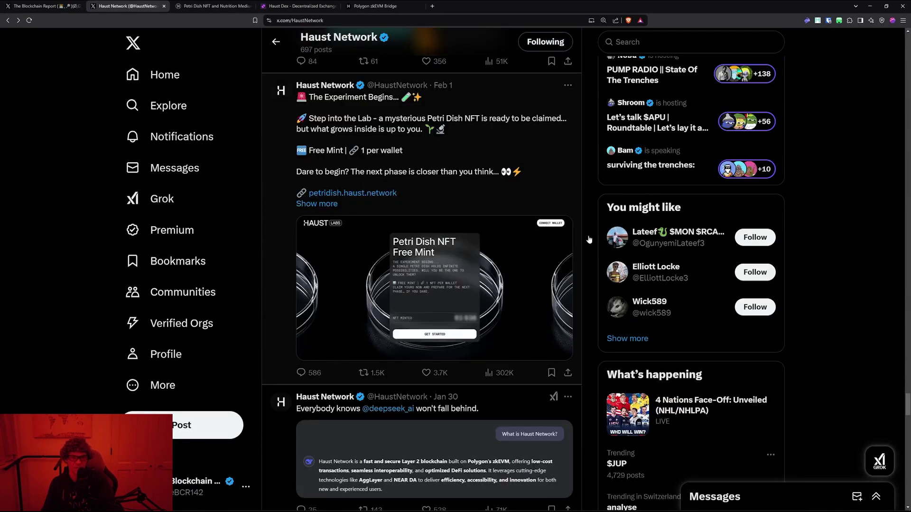
scroll(832, 245, "up", 15)
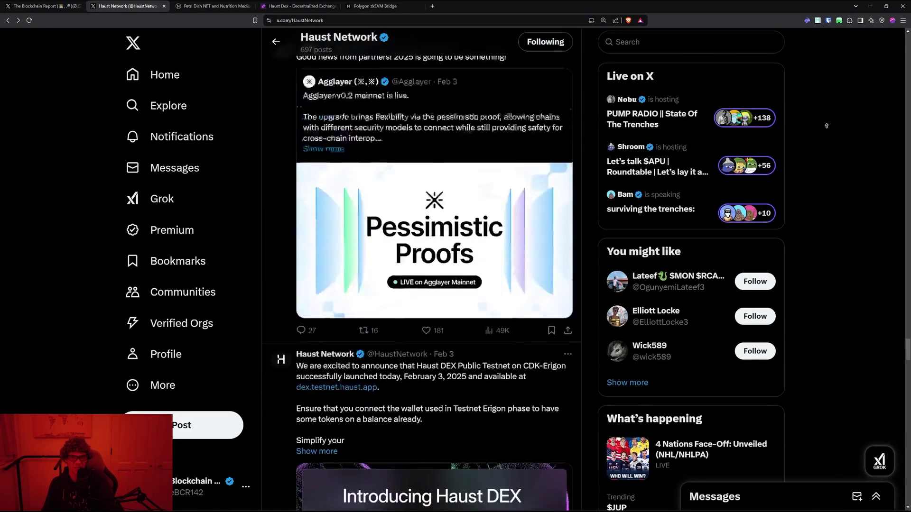
scroll(806, 141, "up", 12)
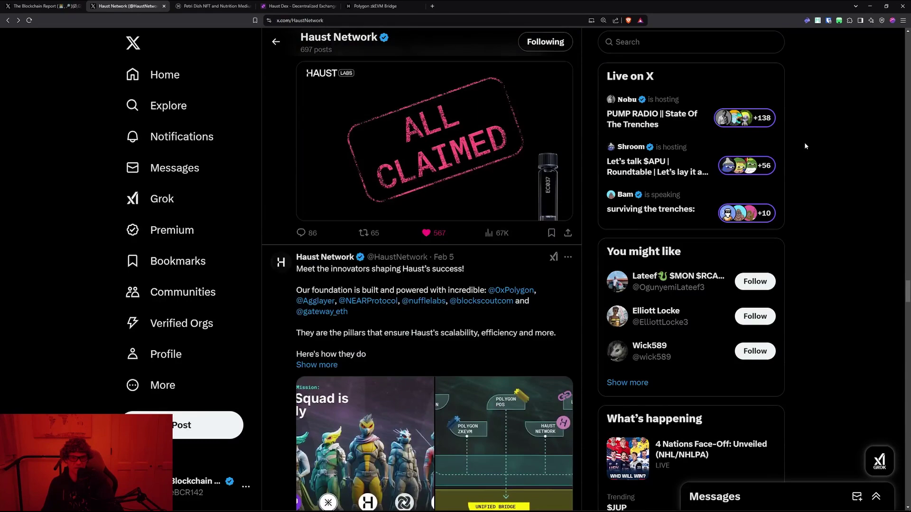
scroll(464, 291, "down", 11)
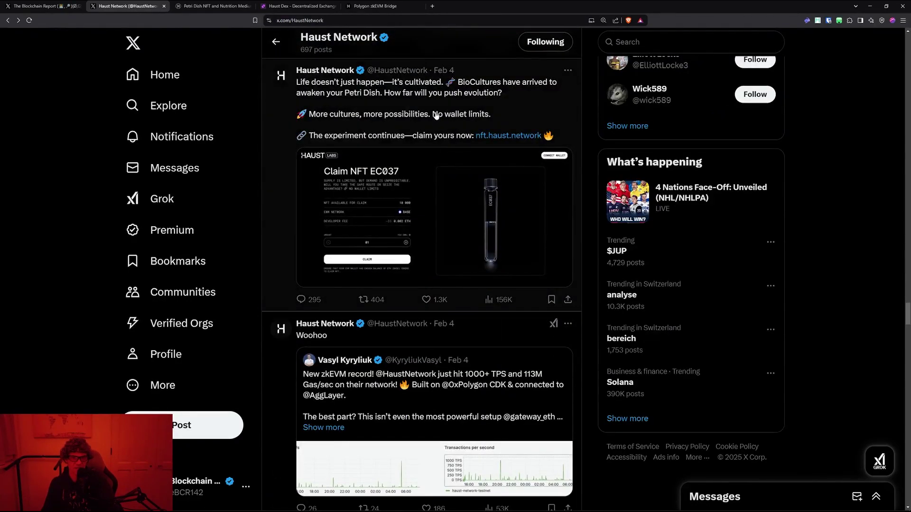
scroll(806, 200, "up", 15)
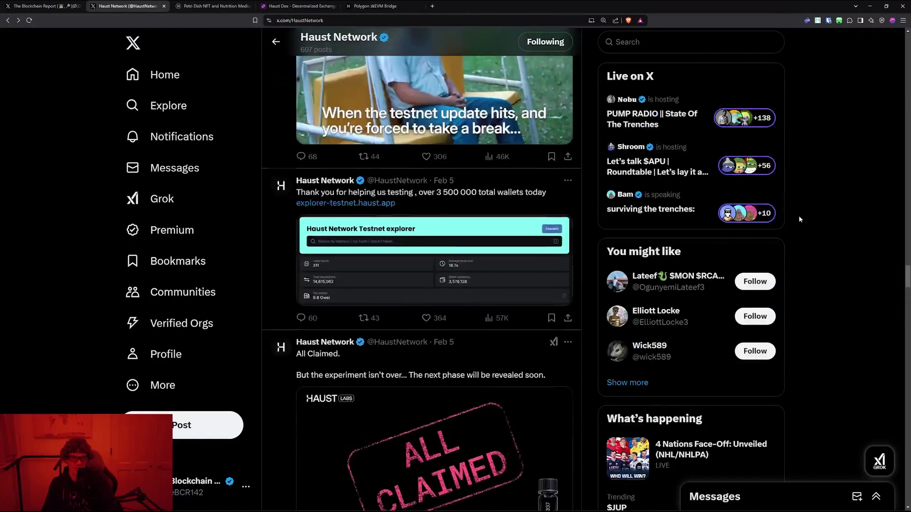
scroll(799, 219, "up", 20)
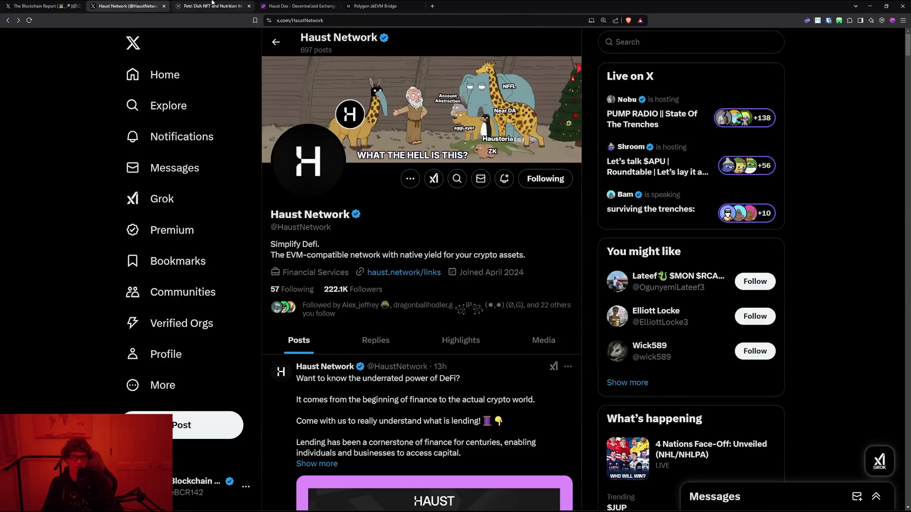
left_click(212, 4)
left_click(249, 6)
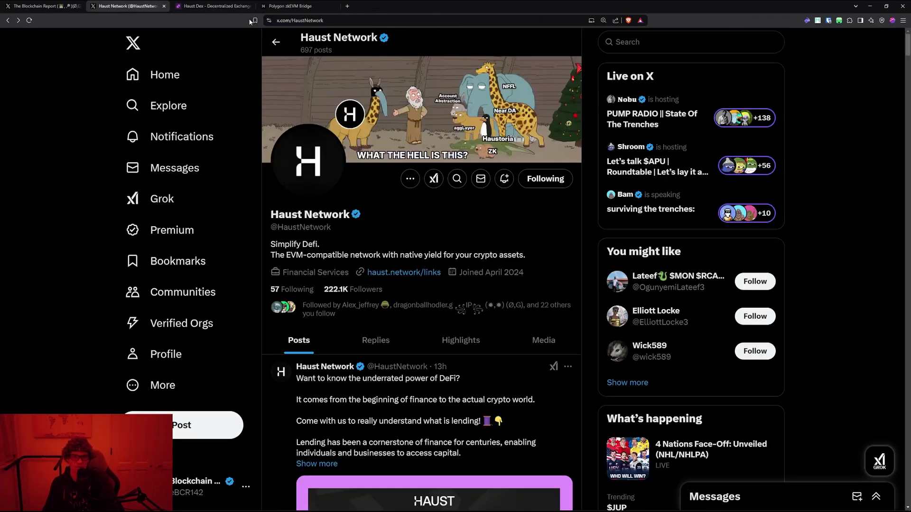
Back in Haust DEX, set up a swap selling 10000 WBTC for USD Coin.
left_click(242, 7)
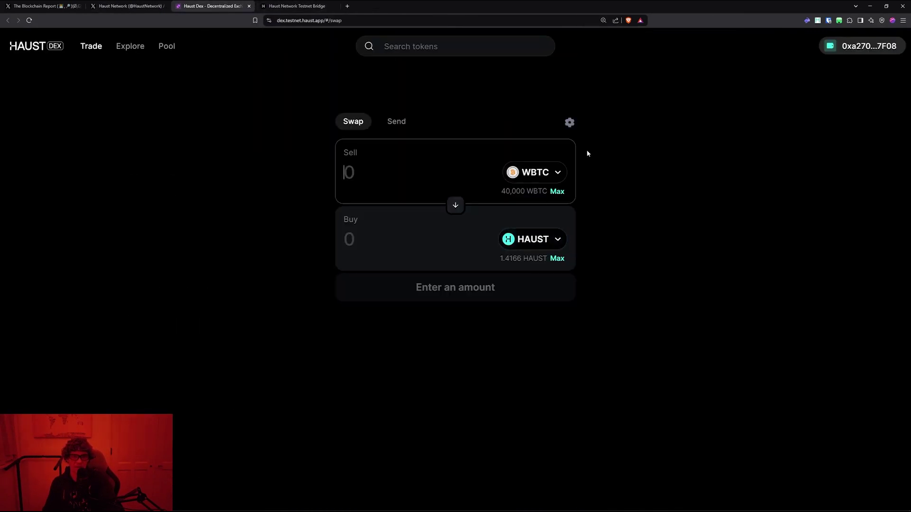
type("10")
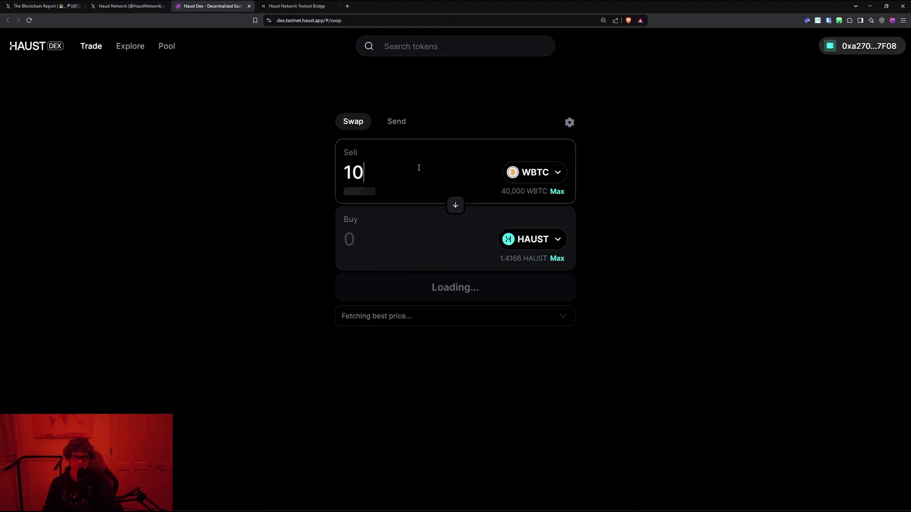
left_click(557, 191)
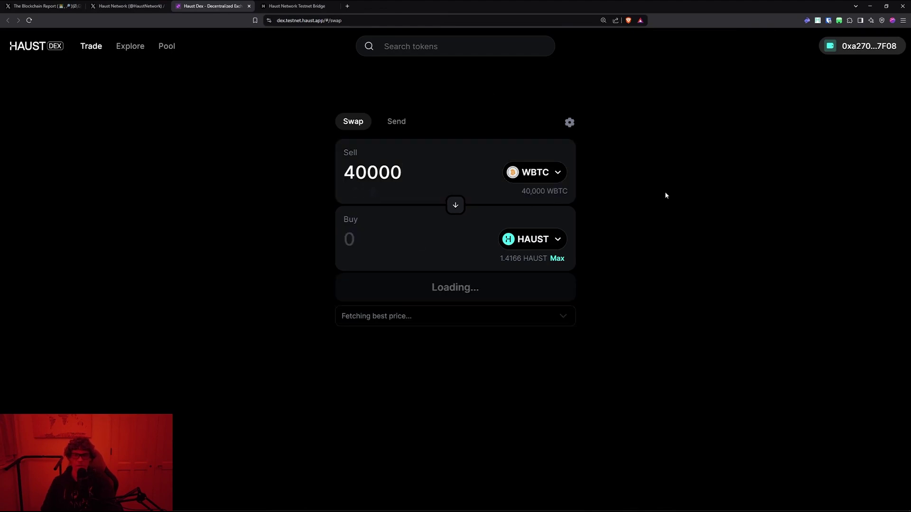
left_click(532, 239)
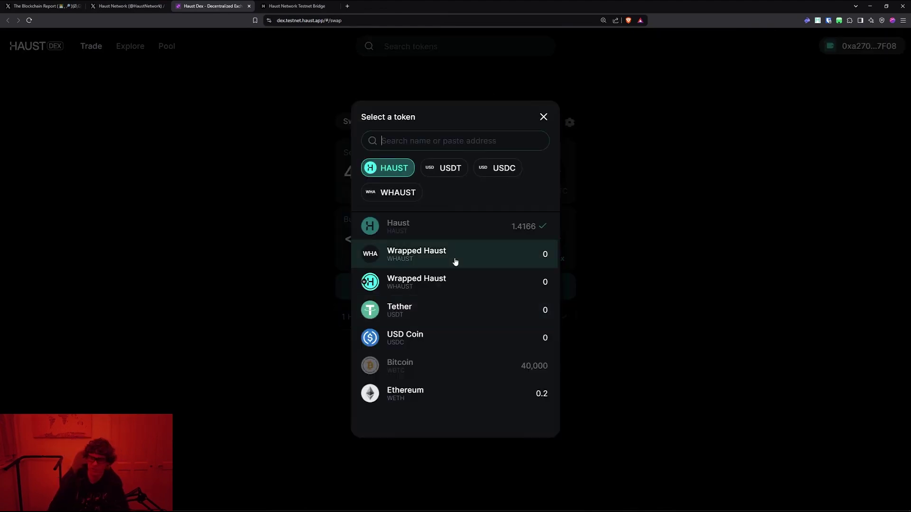
left_click(443, 339)
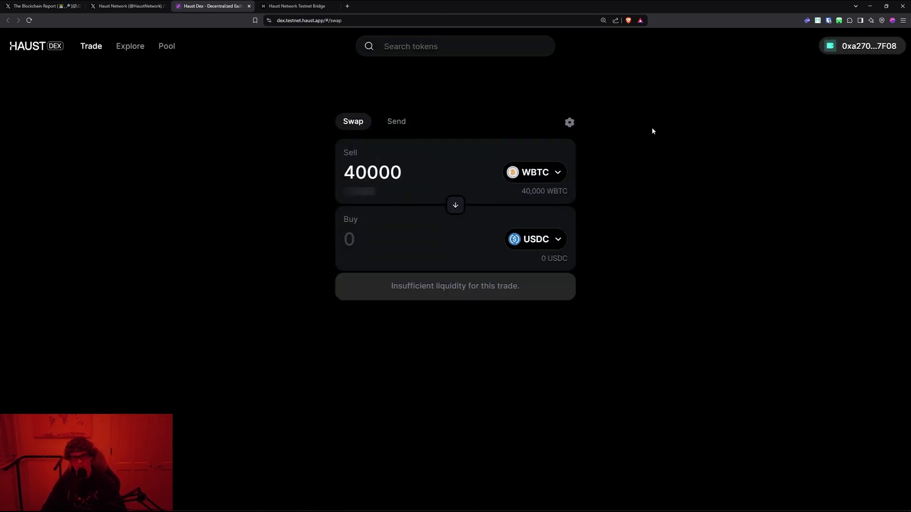
double_click(378, 172)
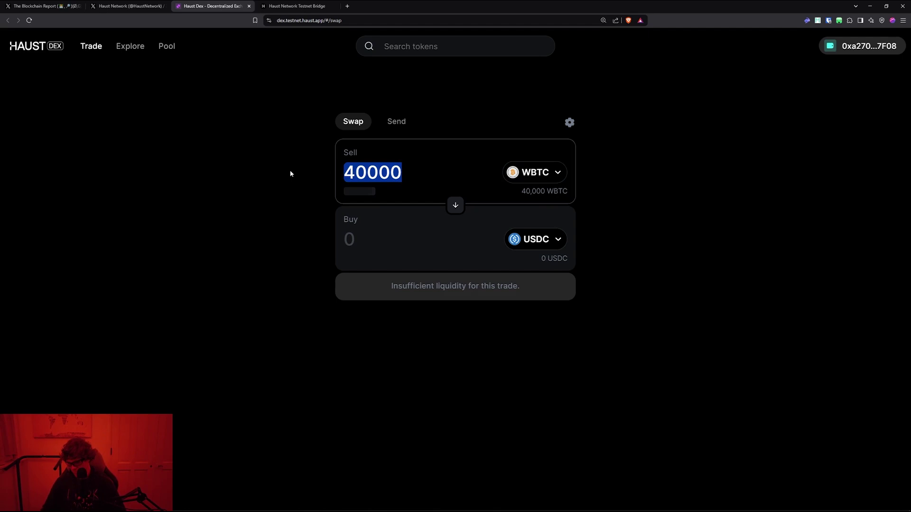
type("10000")
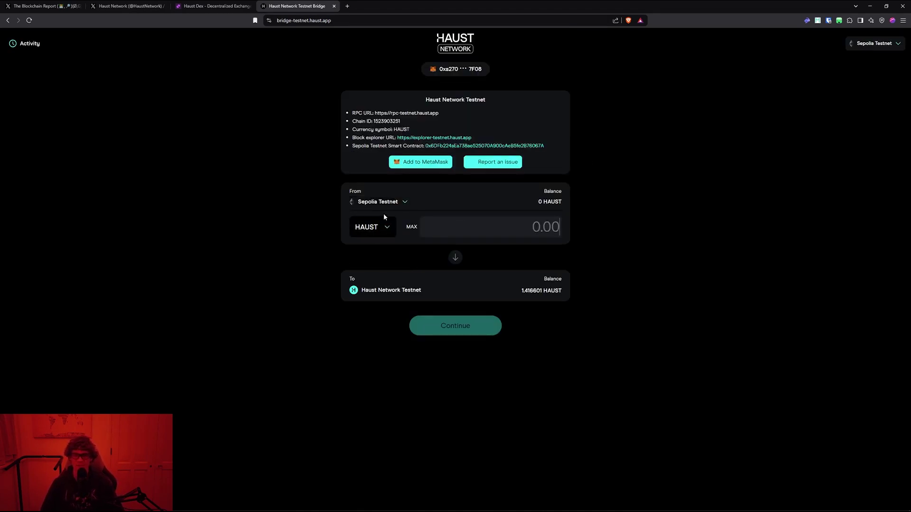
Keep HAUST as the bridge token, then finalise and sign the 0.05 HAUST Bridge to L1 transfer.
left_click(380, 227)
left_click(418, 230)
left_click(15, 44)
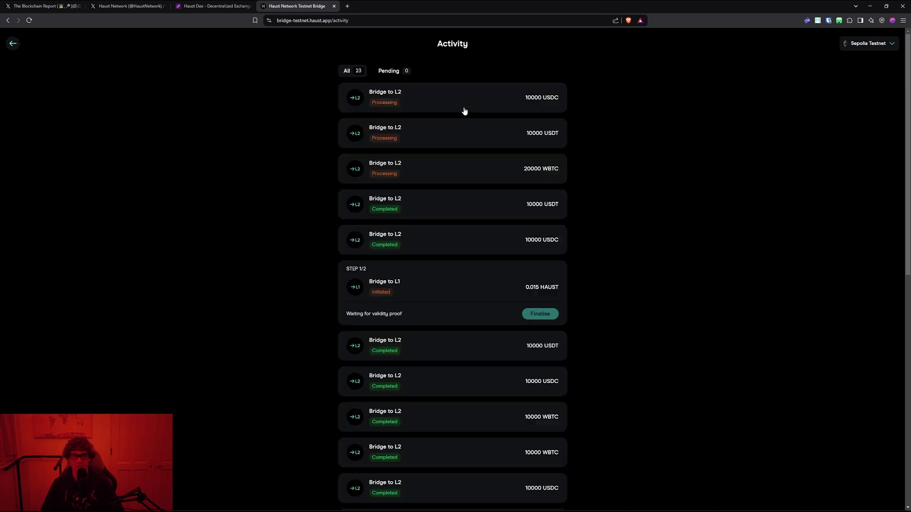
scroll(626, 257, "down", 2)
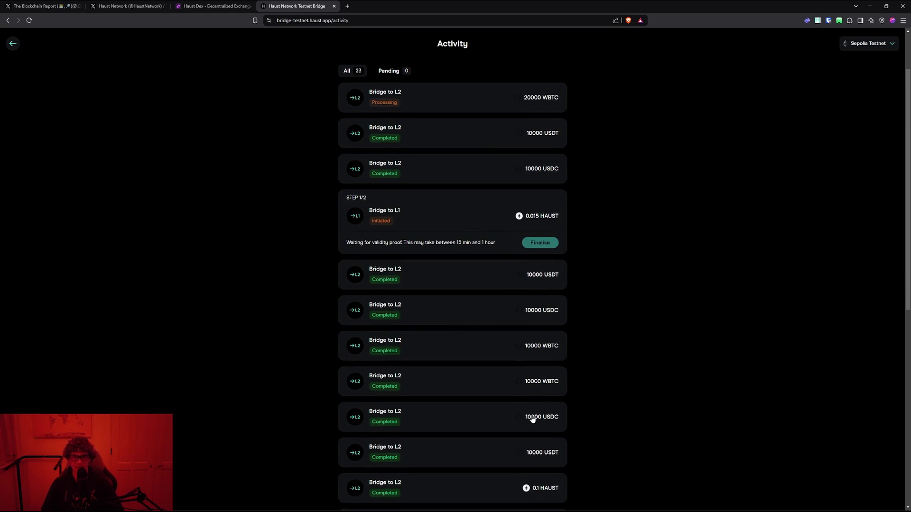
scroll(602, 342, "down", 5)
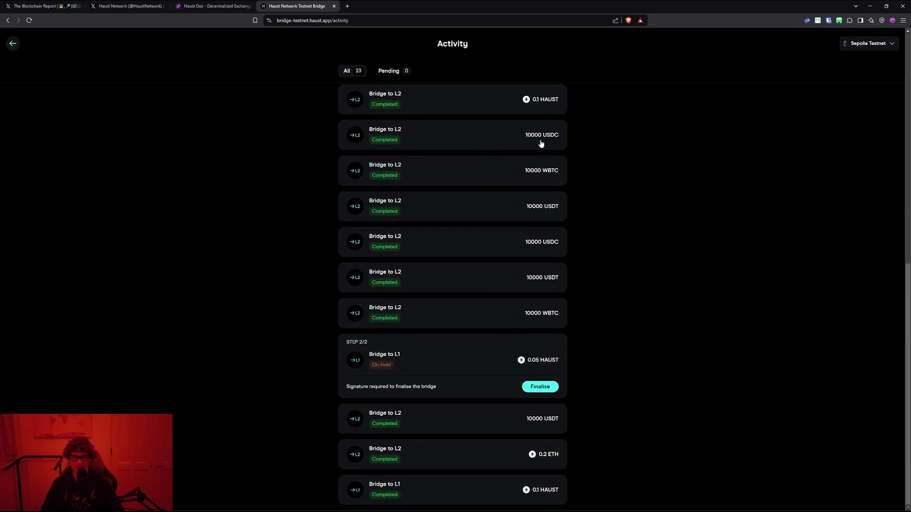
left_click(540, 386)
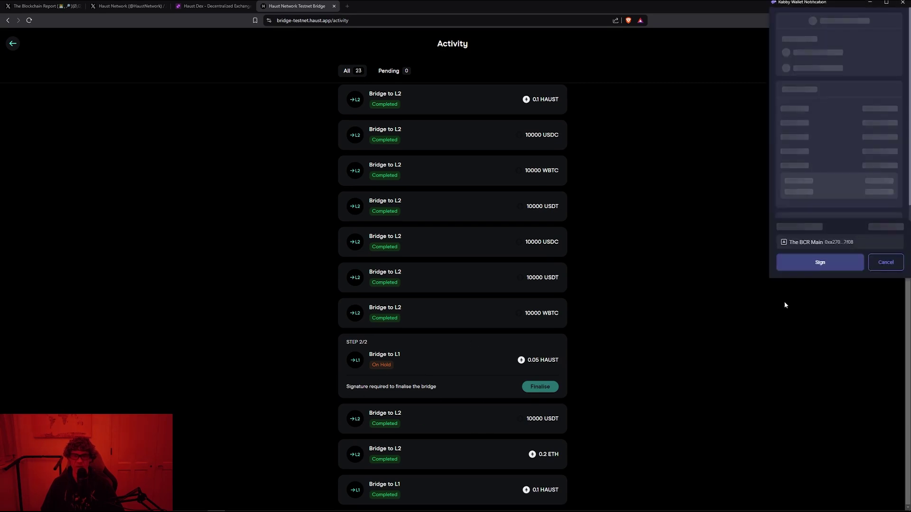
left_click(806, 264)
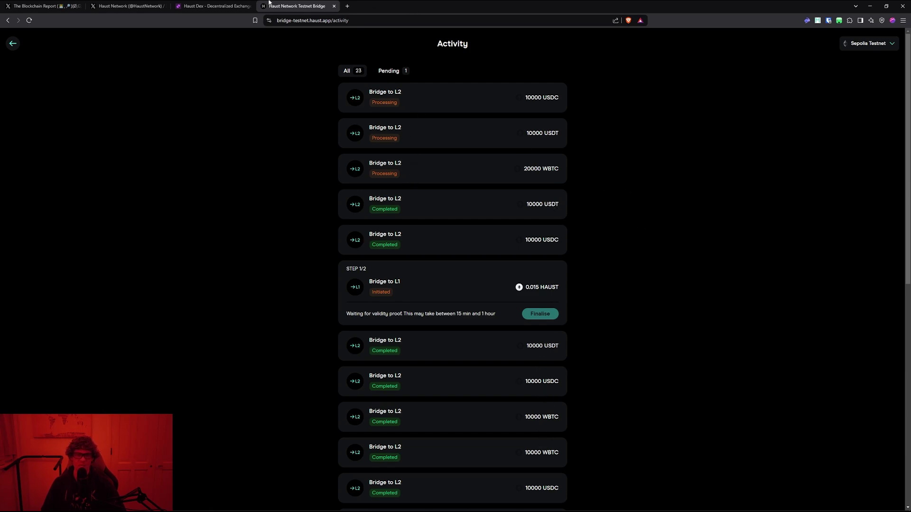
Open the Haust DEX buy-token list, then check the completed 10000 USDC bridge details.
left_click(213, 5)
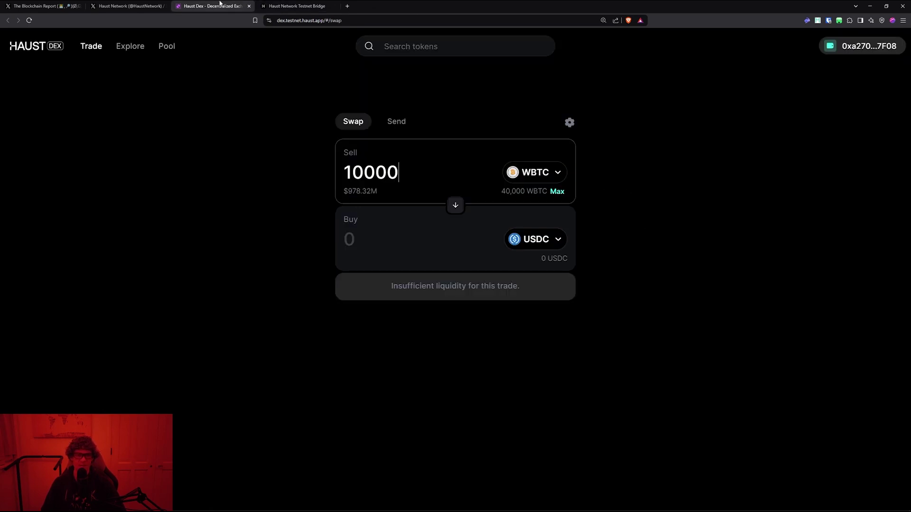
left_click(540, 238)
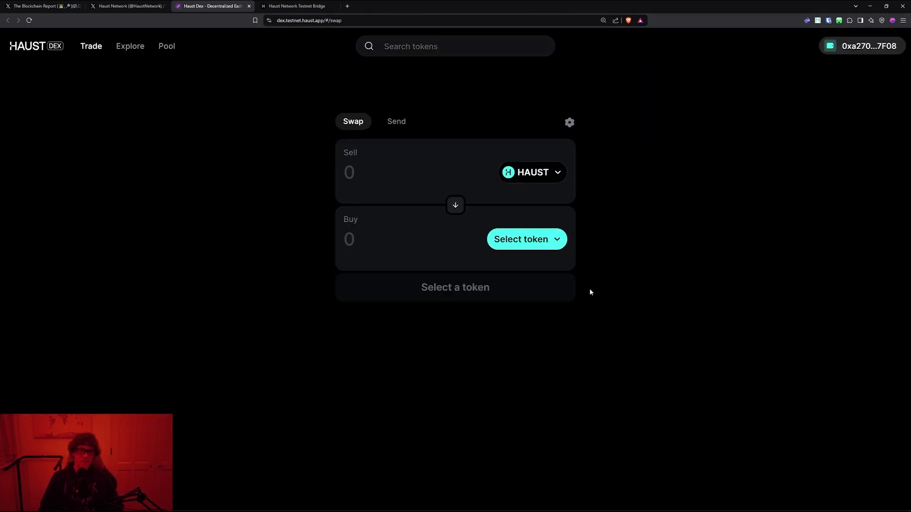
left_click(559, 238)
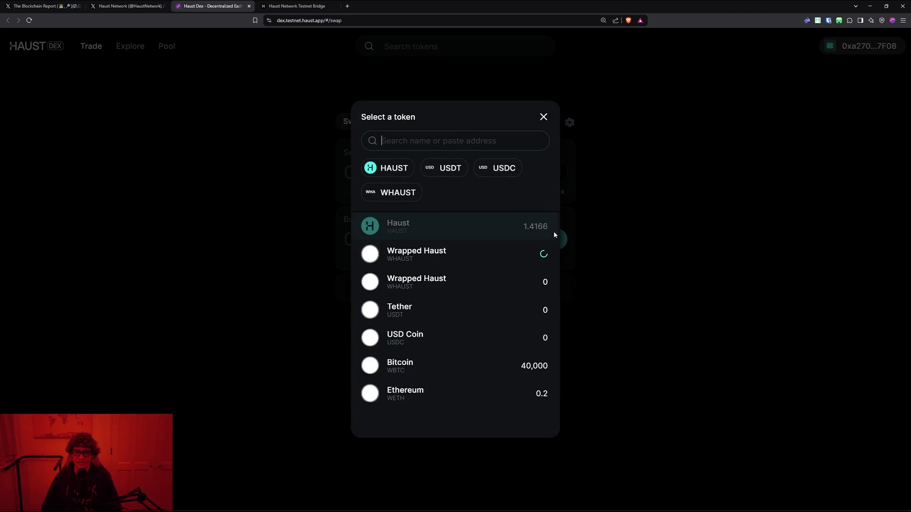
left_click(129, 6)
left_click(307, 6)
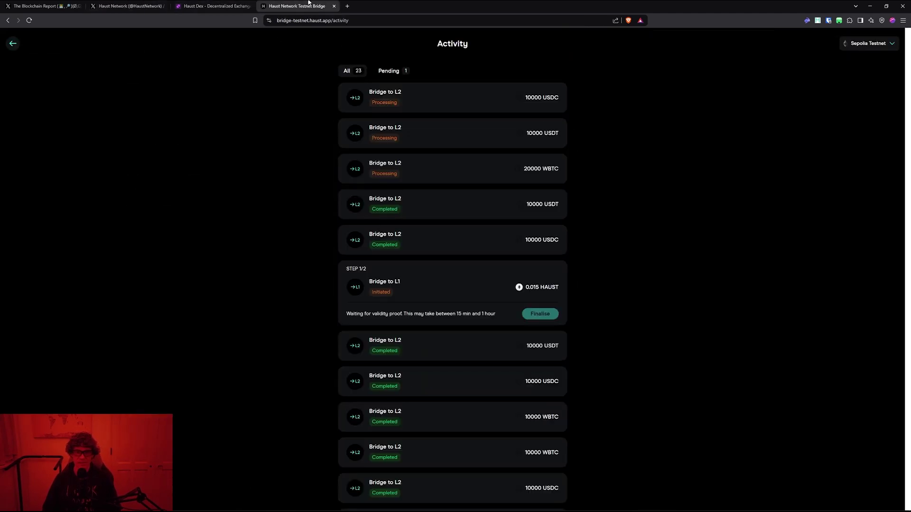
left_click(417, 381)
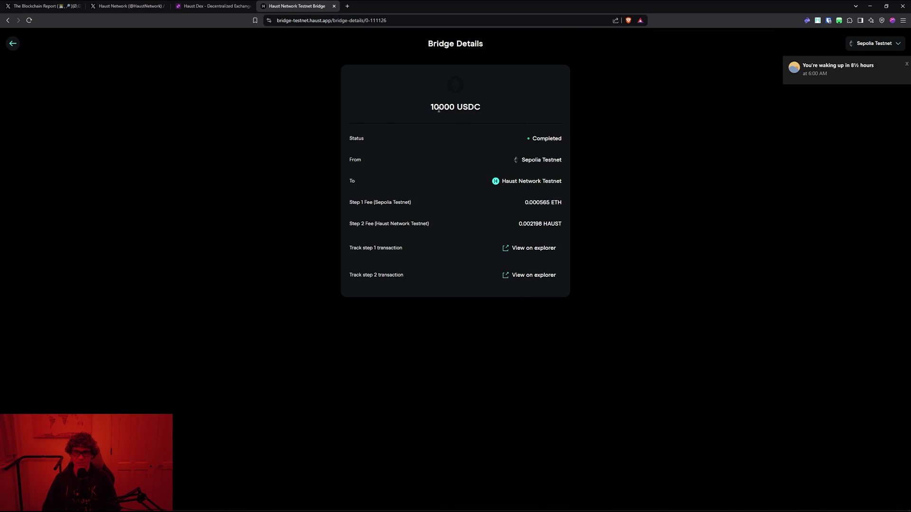
Back in Haust DEX, pick Ethereum (WETH) as the token to buy.
left_click(213, 6)
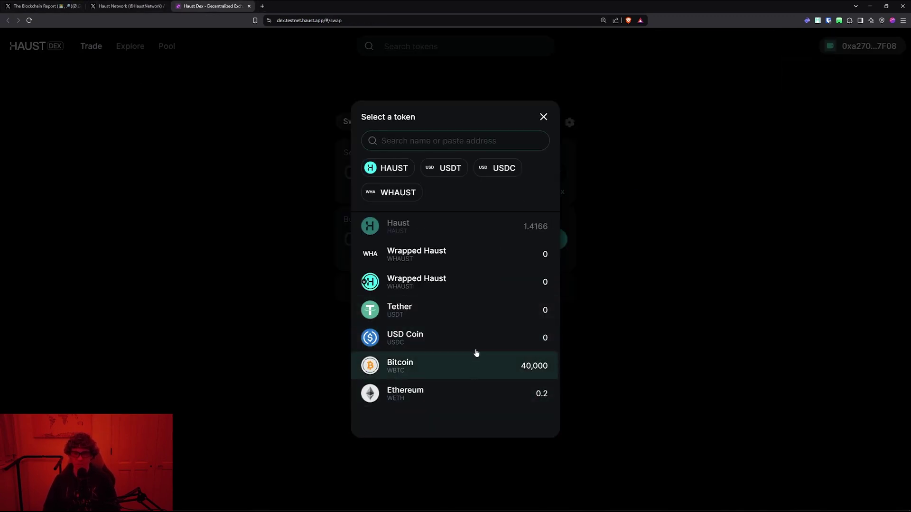
left_click(289, 312)
left_click(545, 238)
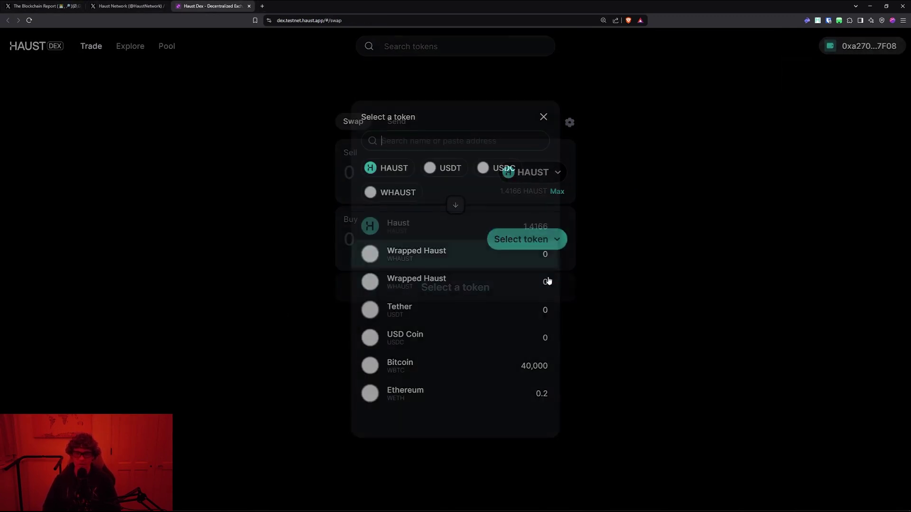
left_click(523, 401)
Enter 0.01 as the sell amount and pick Bitcoin (WBTC) as the buy token.
left_click(458, 181)
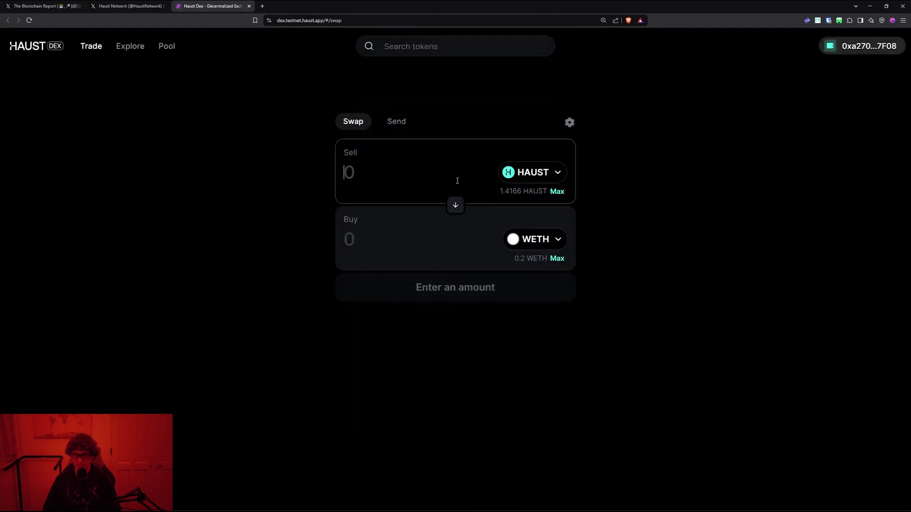
type(".01")
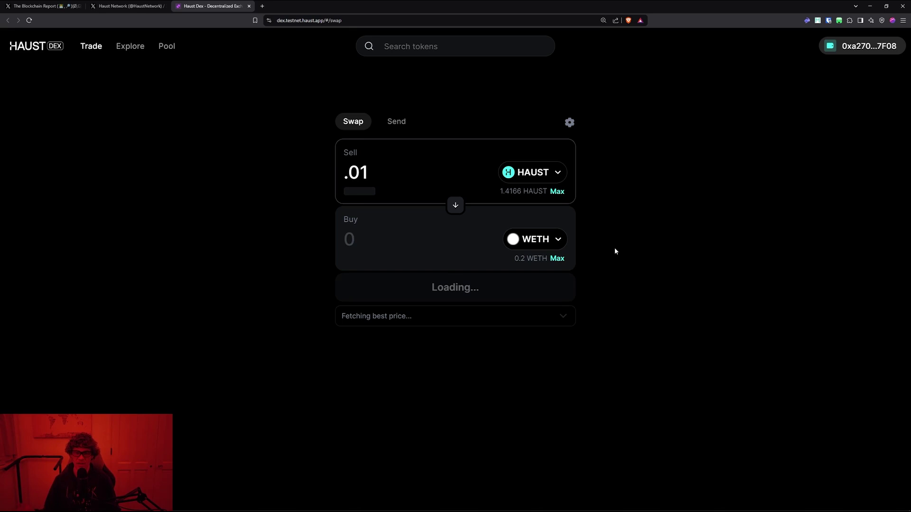
left_click(534, 240)
left_click(449, 365)
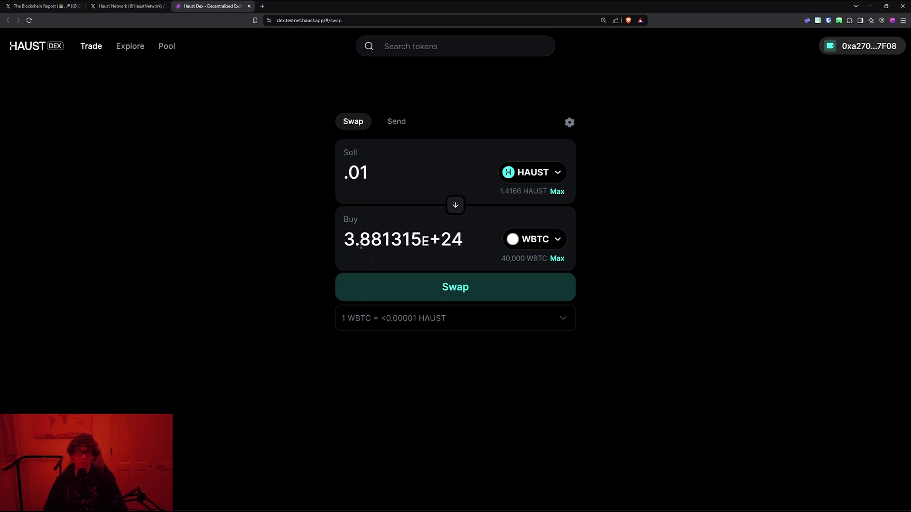
Try sell amounts of 5000 and 1 before settling back on 0.01.
left_click(345, 153)
key("BackSpace")
key("BackSpace")
key("BackSpace")
type("5000")
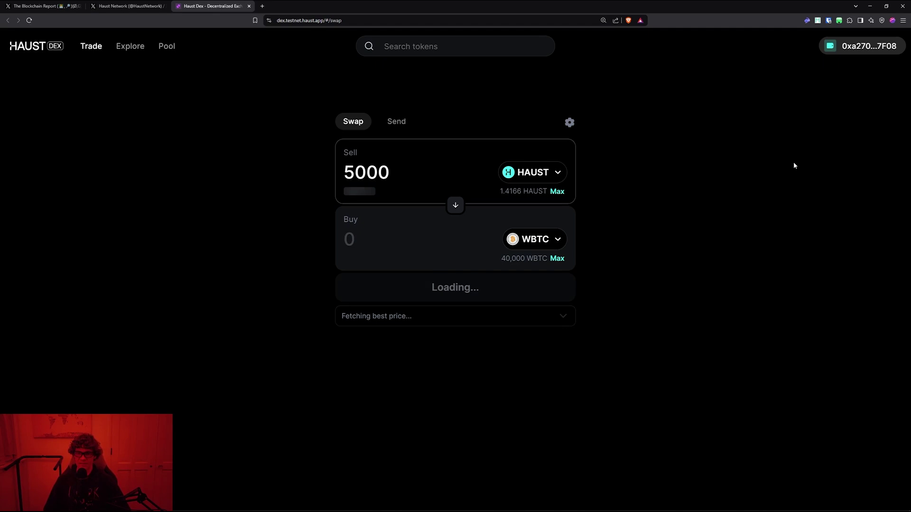
key("BackSpace")
key("BackSpace")
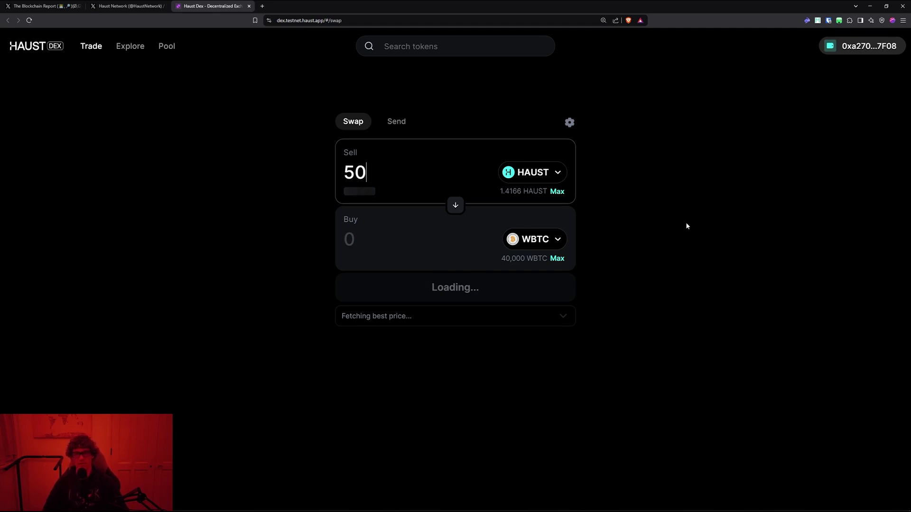
key("BackSpace")
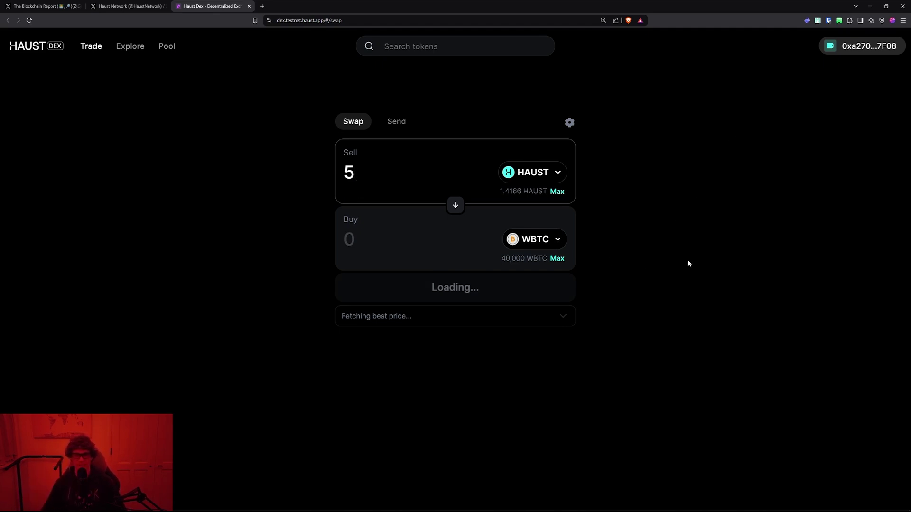
key("BackSpace")
type("1")
key("BackSpace")
type(".01")
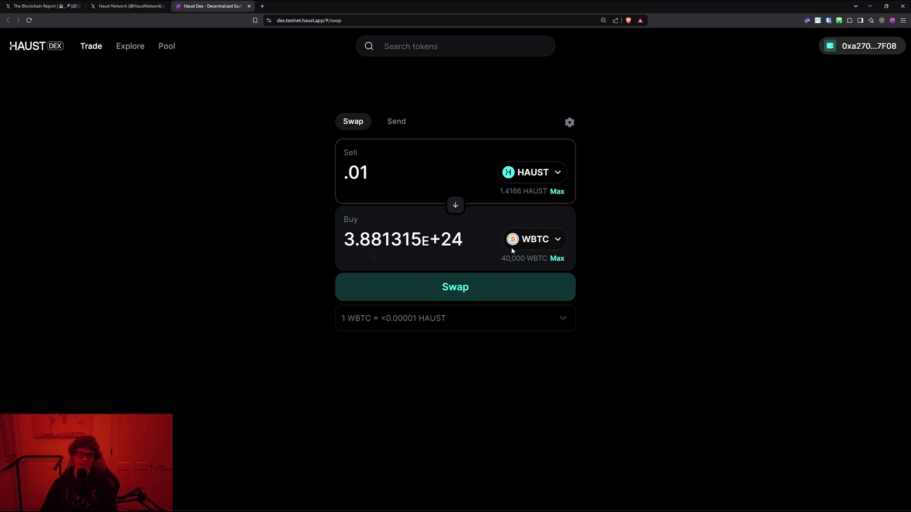
Make WETH the sell token, then switch to the Send form.
left_click(565, 160)
left_click(541, 173)
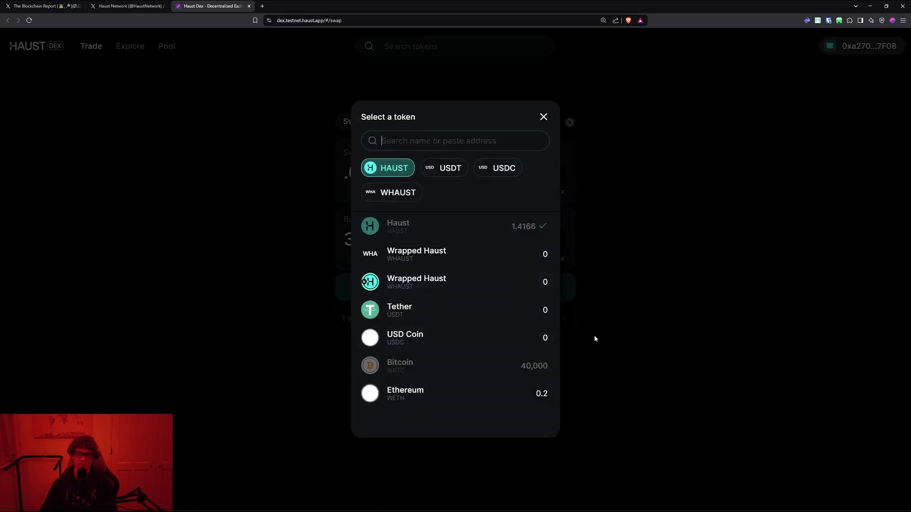
left_click(474, 393)
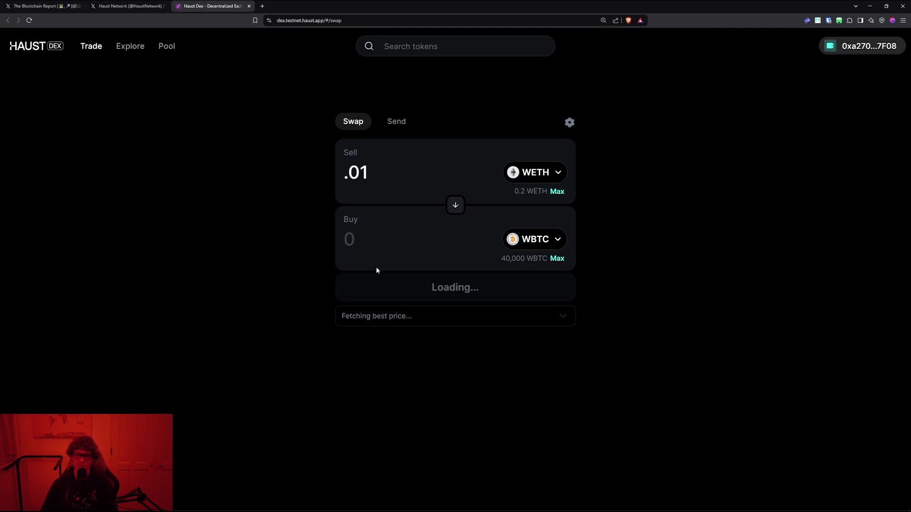
left_click(396, 122)
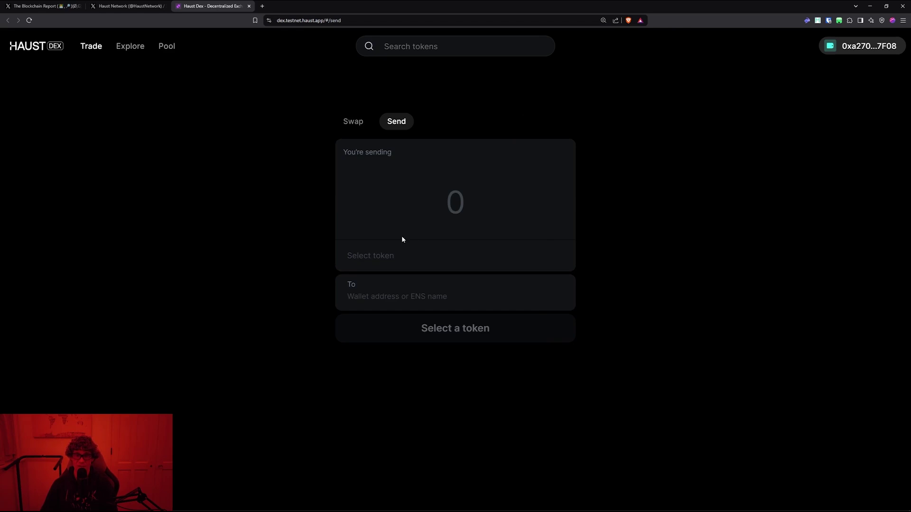
Choose WBTC as the token to send, replacing an initial WETH pick.
left_click(399, 251)
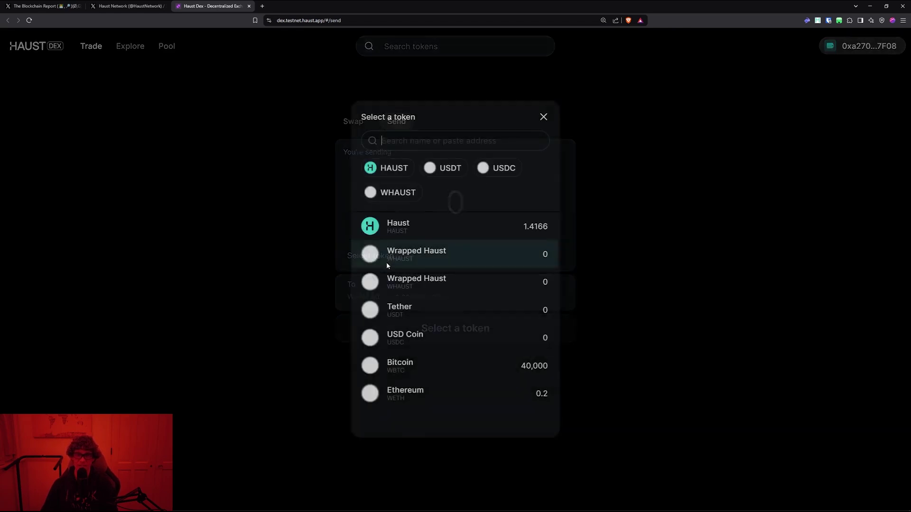
left_click(467, 400)
left_click(446, 226)
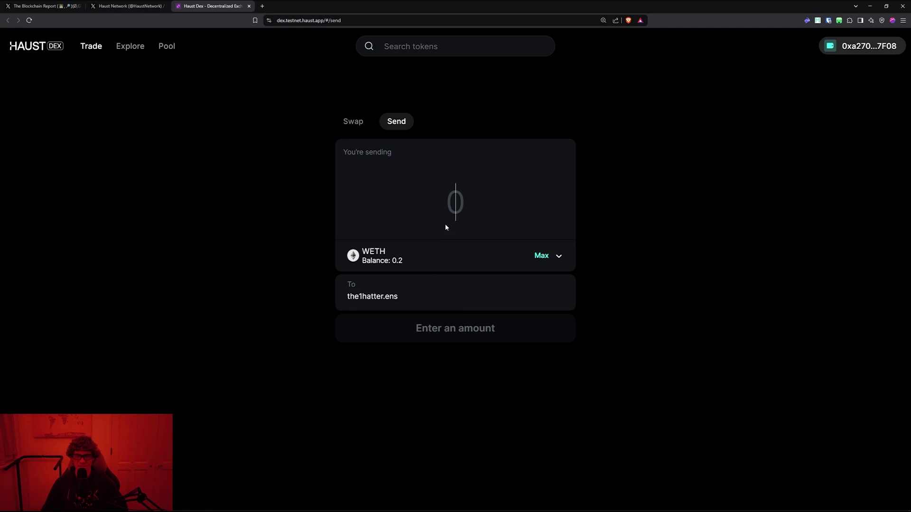
left_click(559, 256)
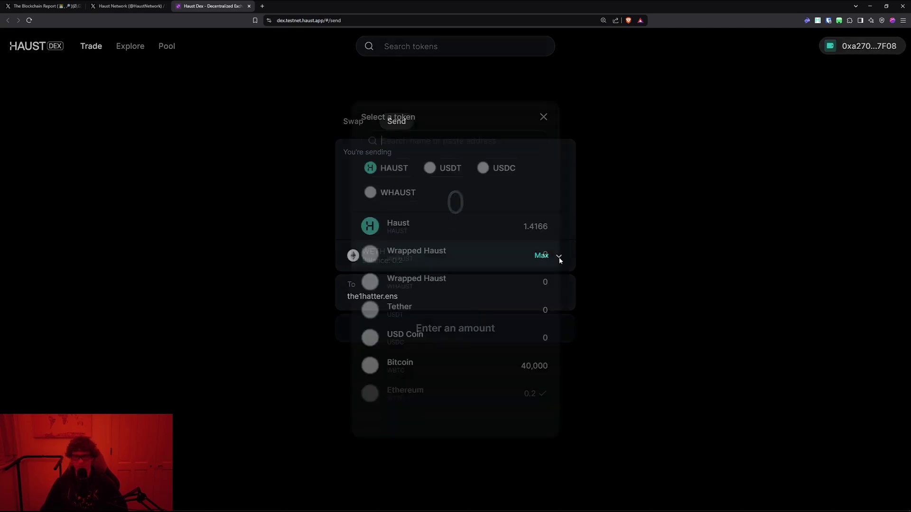
left_click(488, 366)
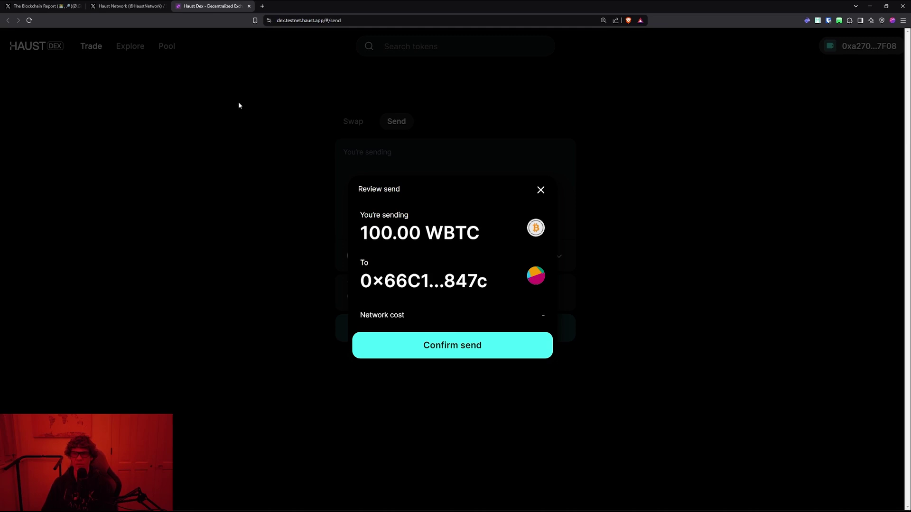
Review and confirm sending 100 WBTC, leaving WBTC selected in the form.
left_click(474, 349)
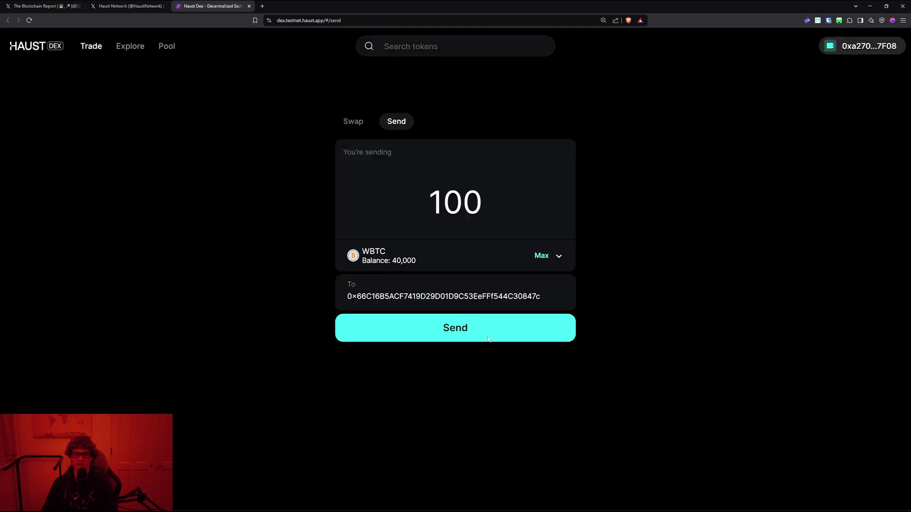
left_click(441, 338)
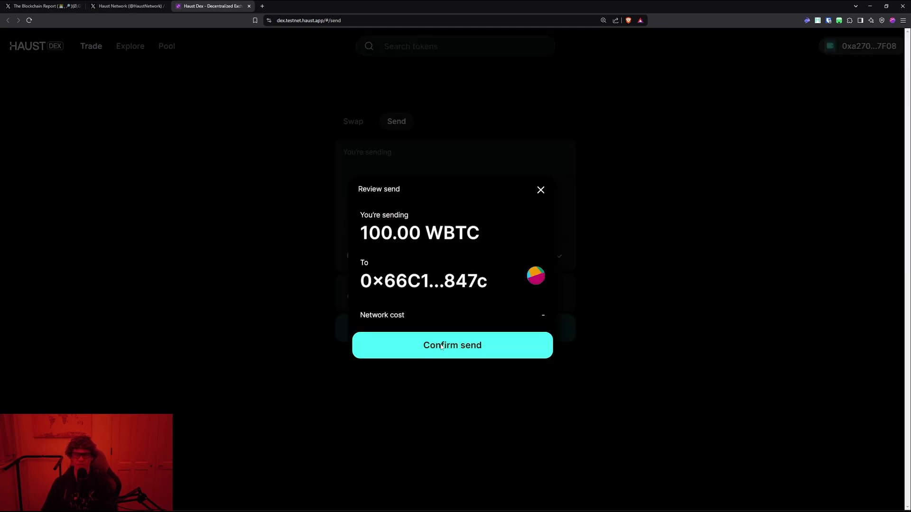
left_click(441, 346)
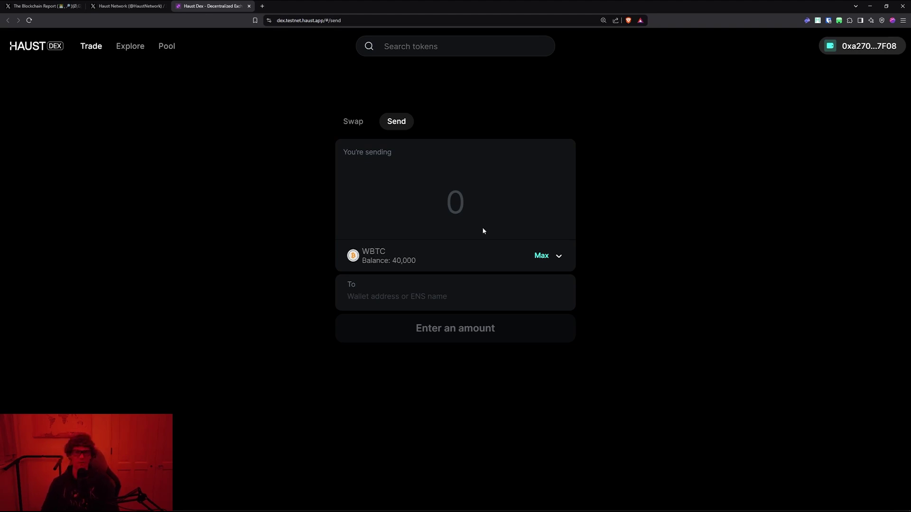
left_click(405, 256)
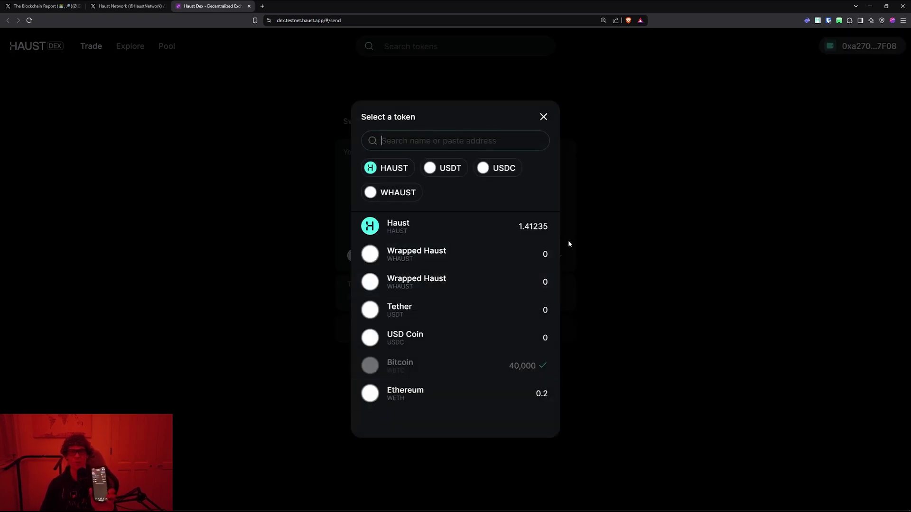
left_click(625, 197)
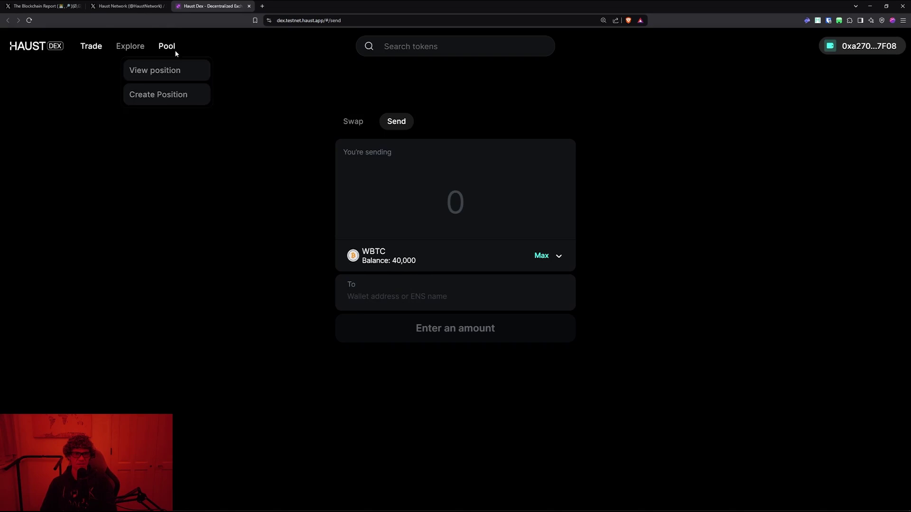
Start a new liquidity position pairing WBTC with WETH.
mouse_move(175, 50)
left_click(173, 70)
left_click(607, 107)
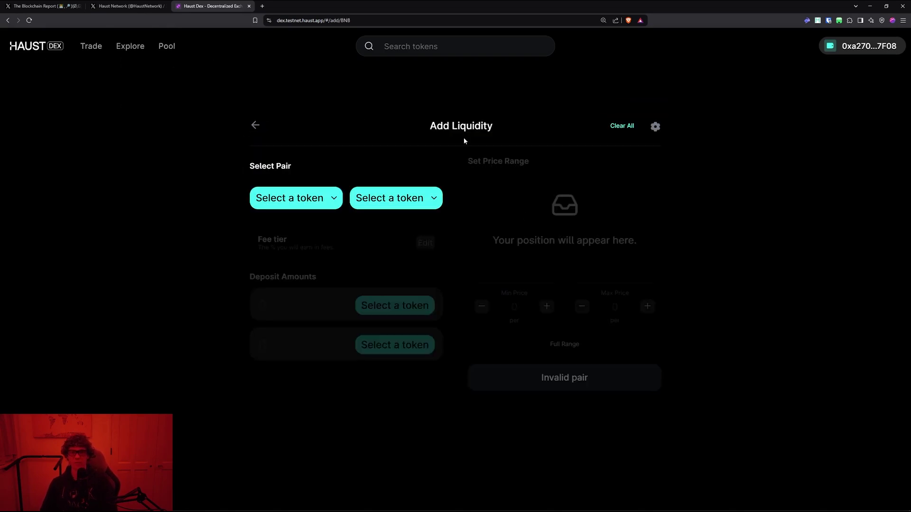
left_click(290, 199)
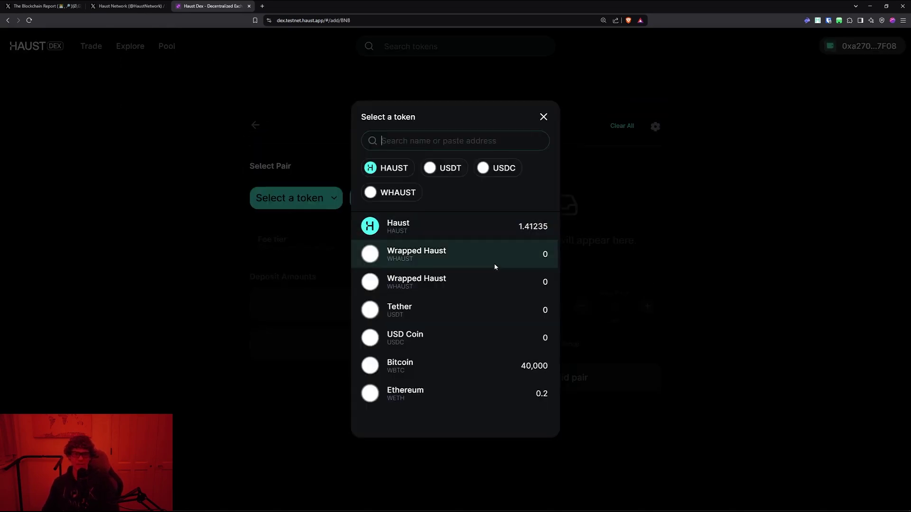
left_click(453, 366)
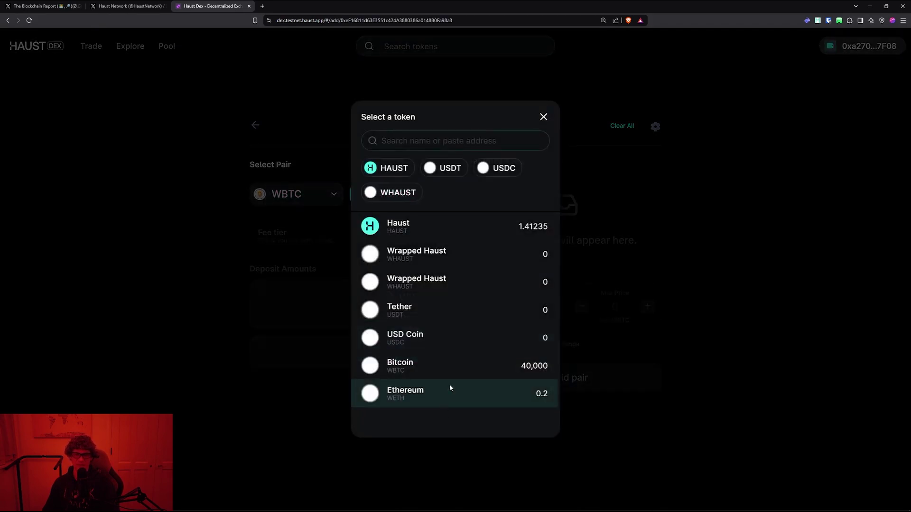
left_click(450, 388)
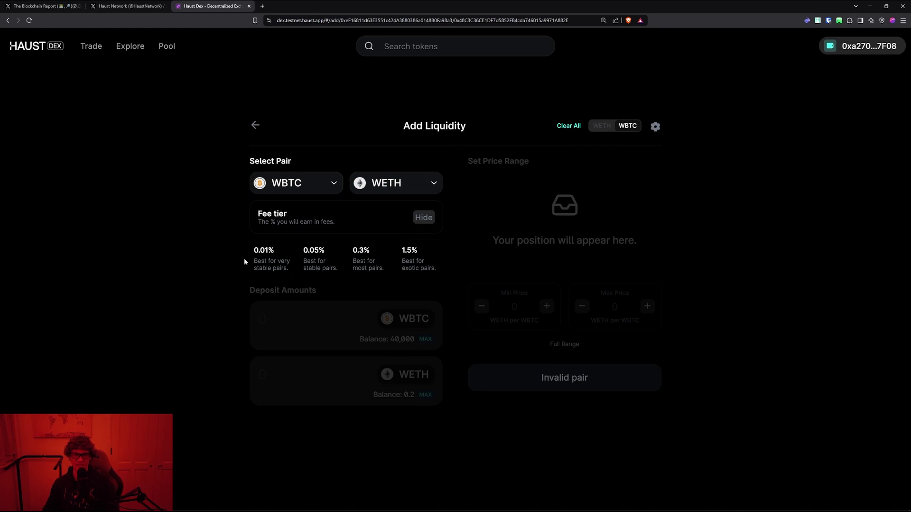
Choose the 0.3% fee tier and full range, deposit all 39900 WBTC, and approve WBTC.
left_click(315, 260)
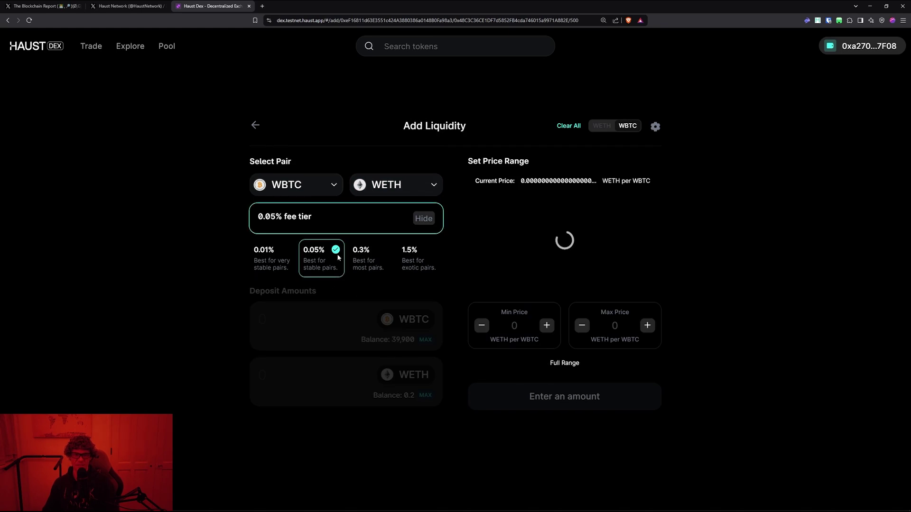
left_click(286, 262)
left_click(364, 250)
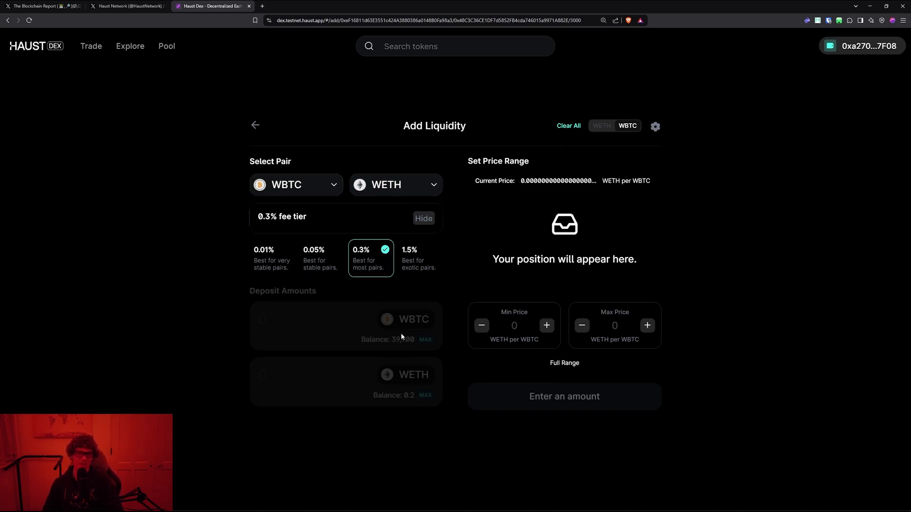
left_click(572, 365)
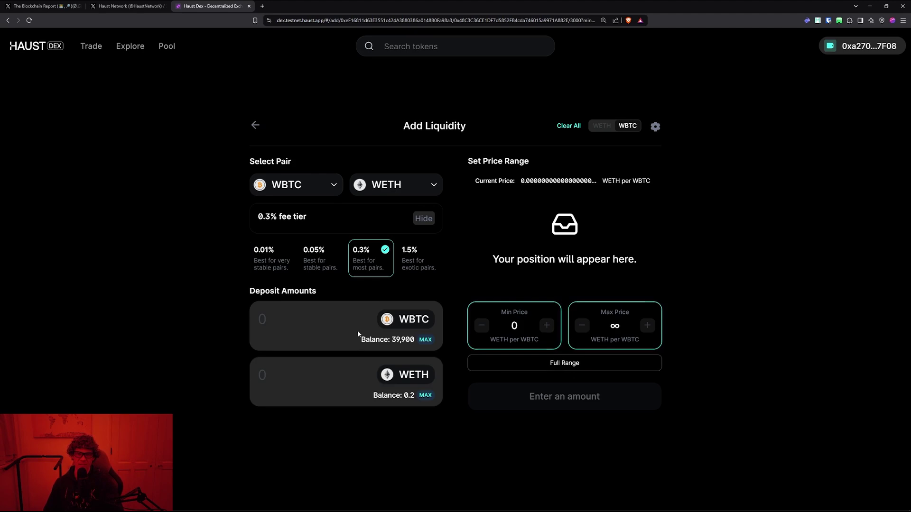
left_click(342, 327)
left_click(425, 340)
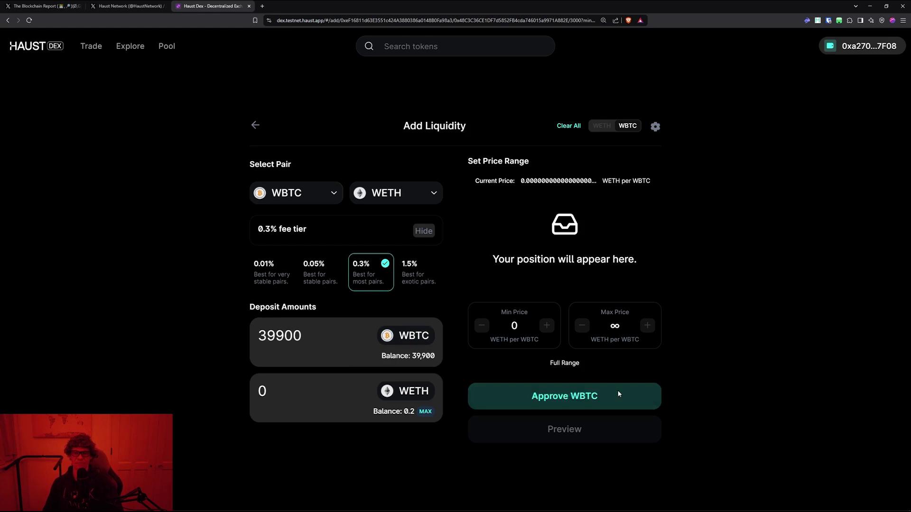
left_click(569, 395)
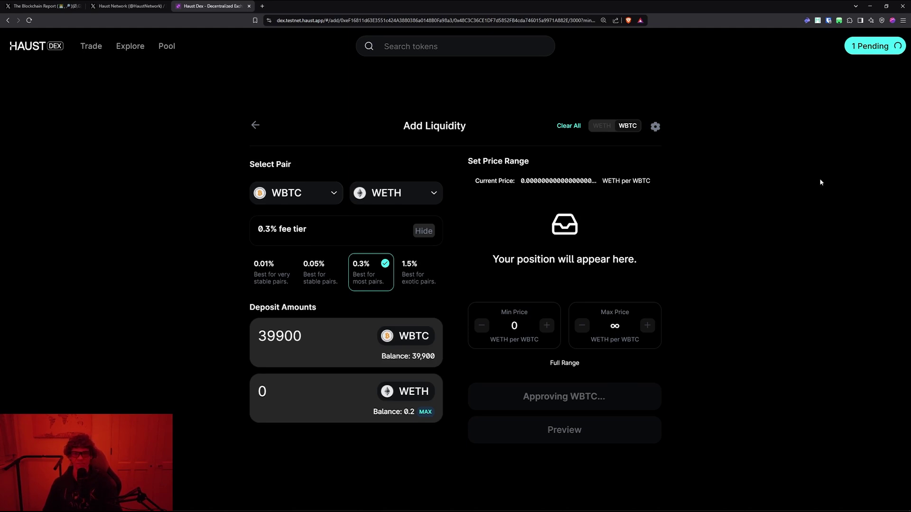
Preview the position, reload the page, and reapply full range with the maximum WBTC.
left_click(470, 397)
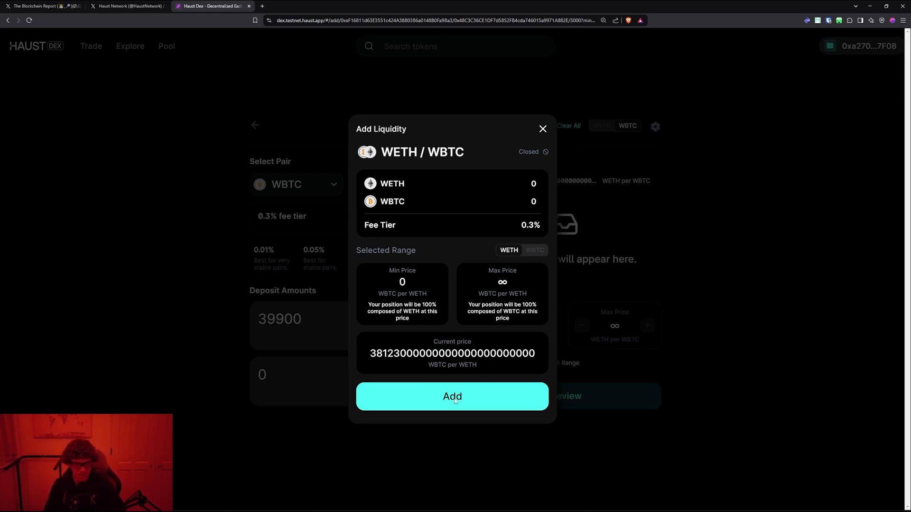
left_click(34, 23)
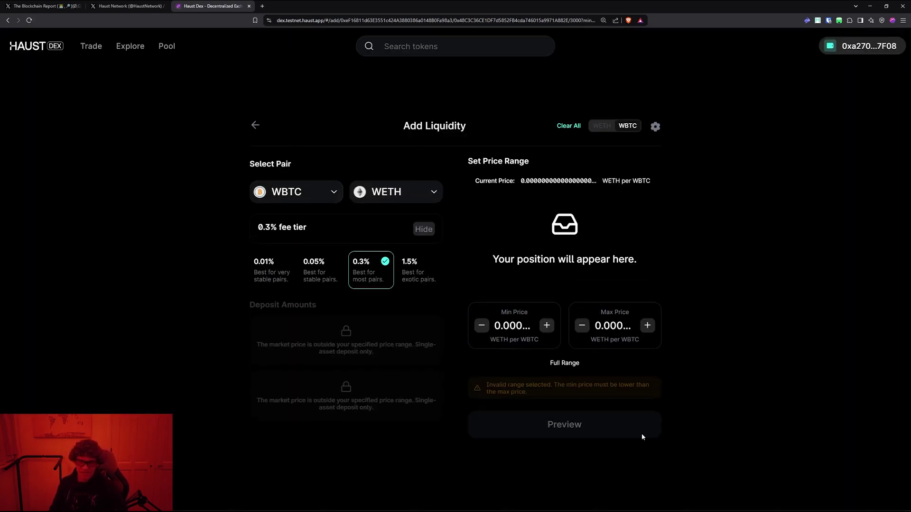
left_click(553, 359)
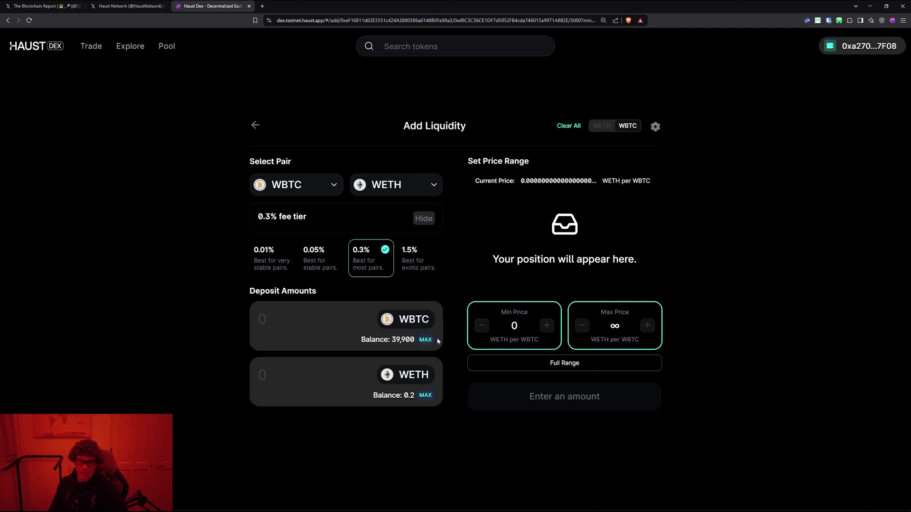
left_click(430, 340)
left_click(337, 369)
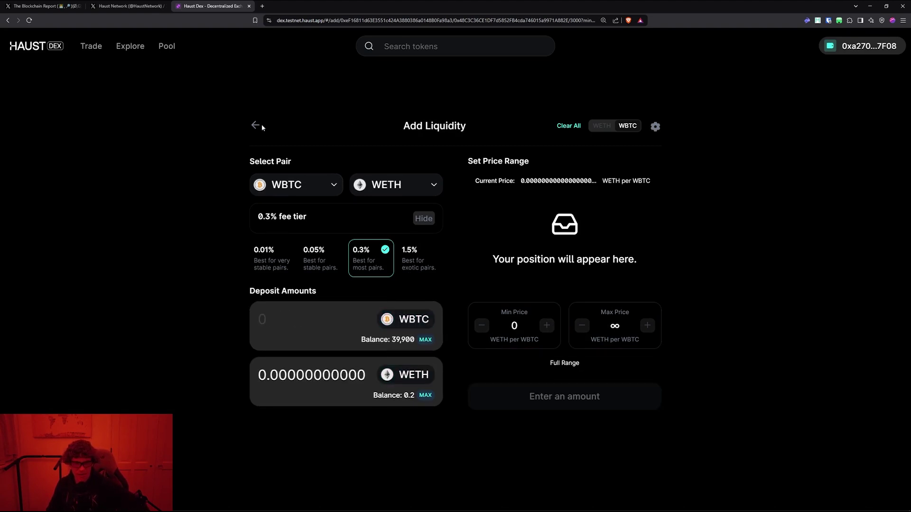
Replace WETH with HAUST as the second token and choose the 1.5% fee tier.
left_click(294, 185)
left_click(395, 170)
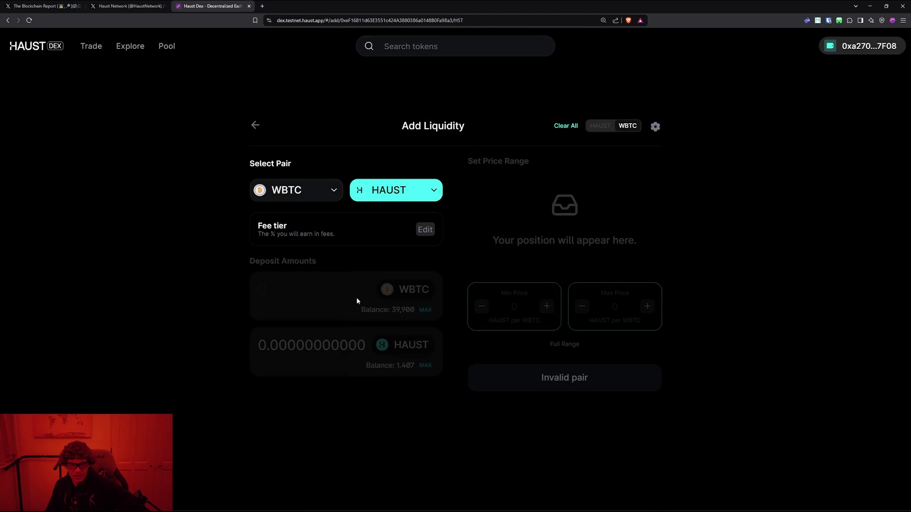
left_click(417, 274)
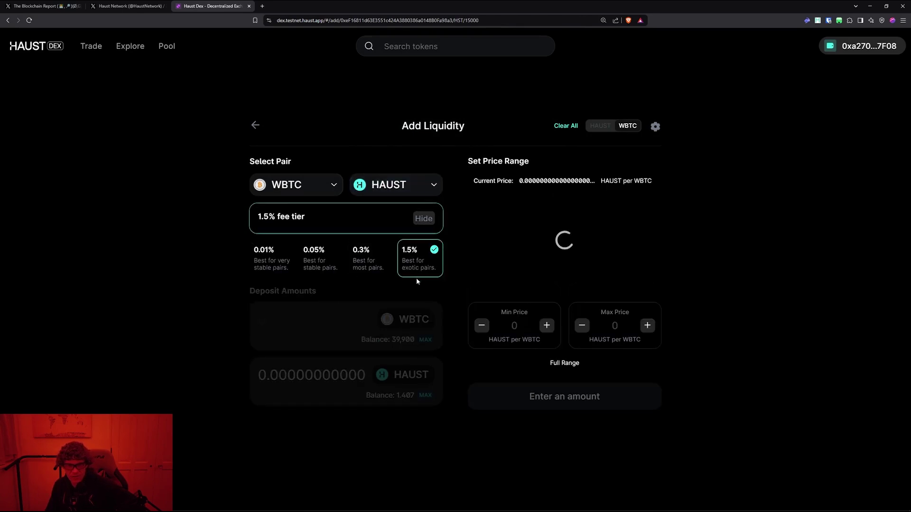
Enter the full WBTC balance and a 0.00001 HAUST deposit.
left_click(425, 339)
left_click(426, 379)
type(".00001")
Start a new HAUST/WETH position depositing the full 0.2 WETH, then go to the swap page.
key("alt+Left")
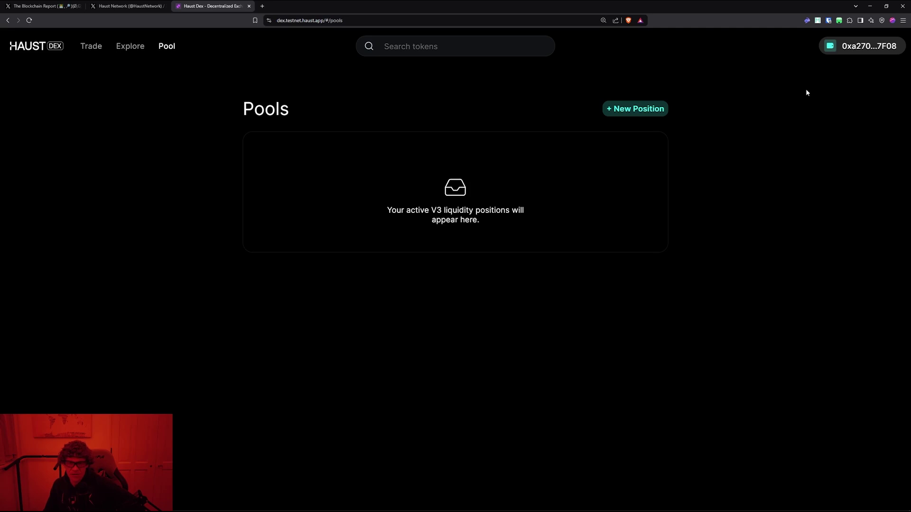
left_click(623, 109)
left_click(325, 197)
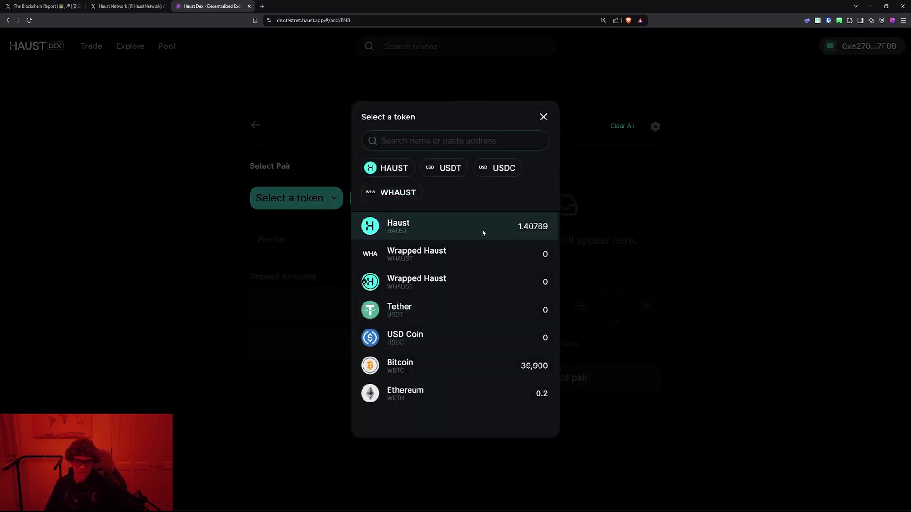
left_click(482, 229)
left_click(426, 196)
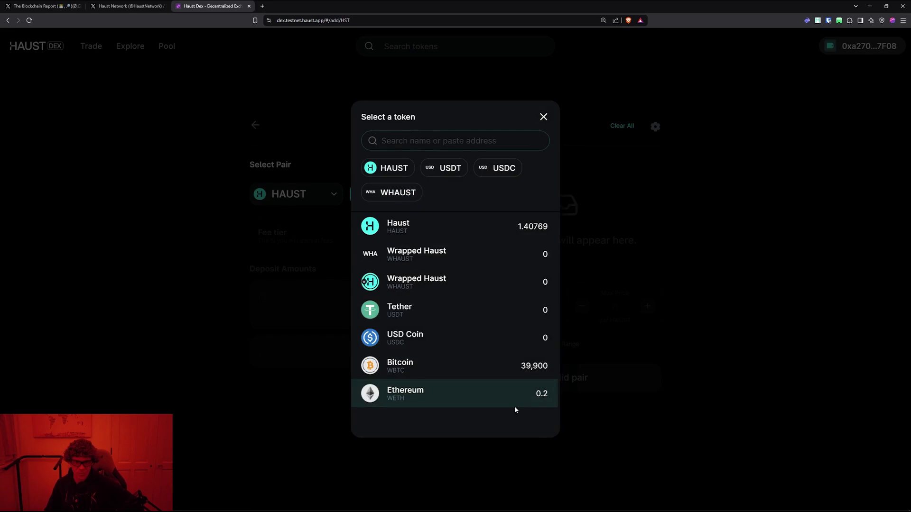
left_click(515, 403)
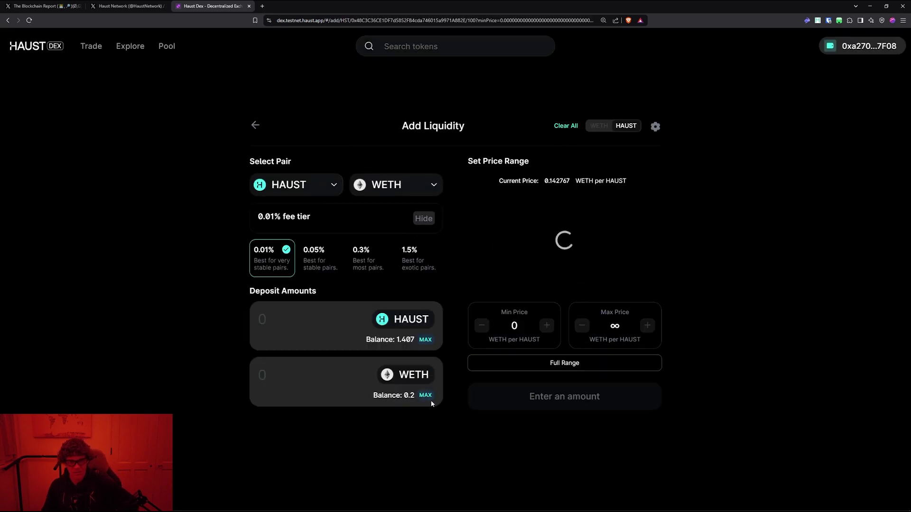
left_click(426, 398)
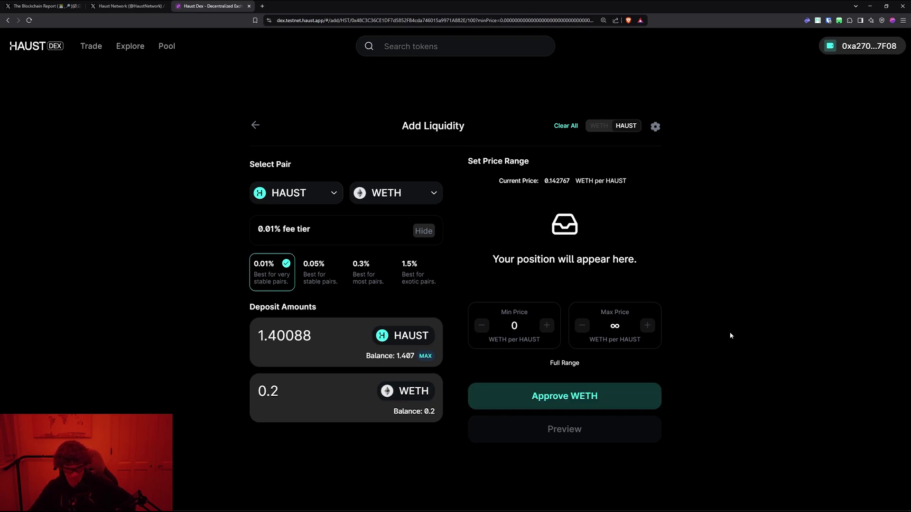
mouse_move(89, 42)
left_click(84, 71)
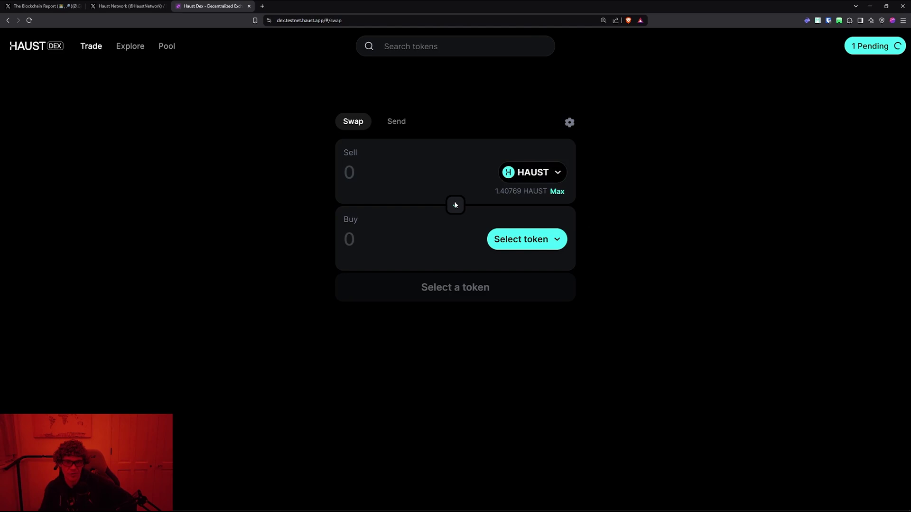
Reverse the swap to sell 0.1 WETH for 0.90665 HAUST and request WETH approval.
left_click(456, 205)
left_click(433, 168)
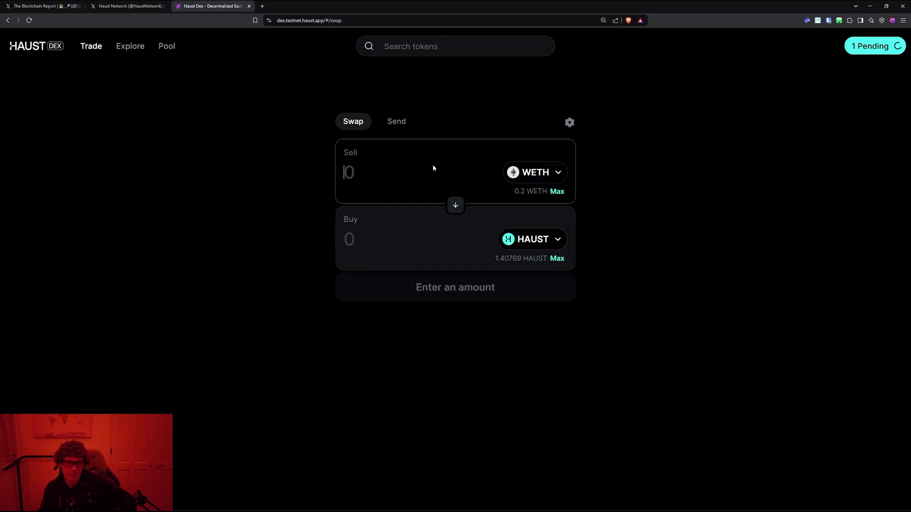
type(".1")
left_click(565, 310)
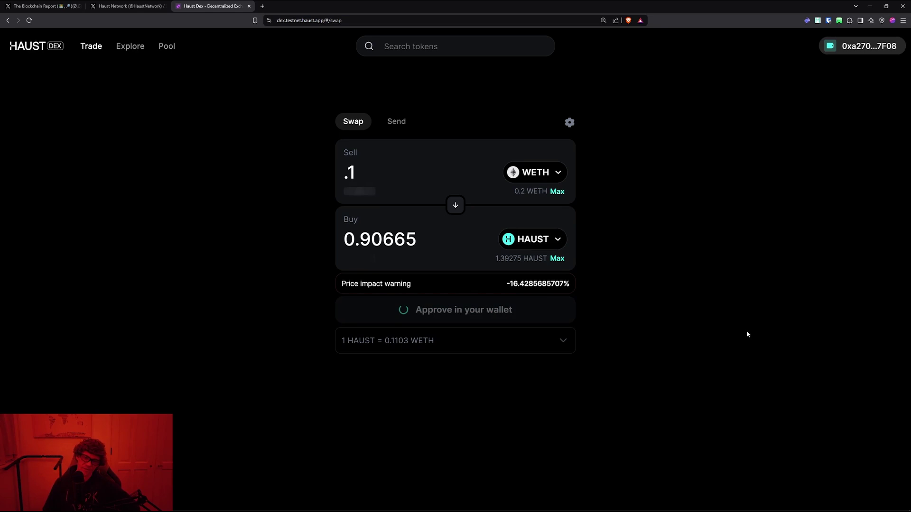
mouse_move(167, 46)
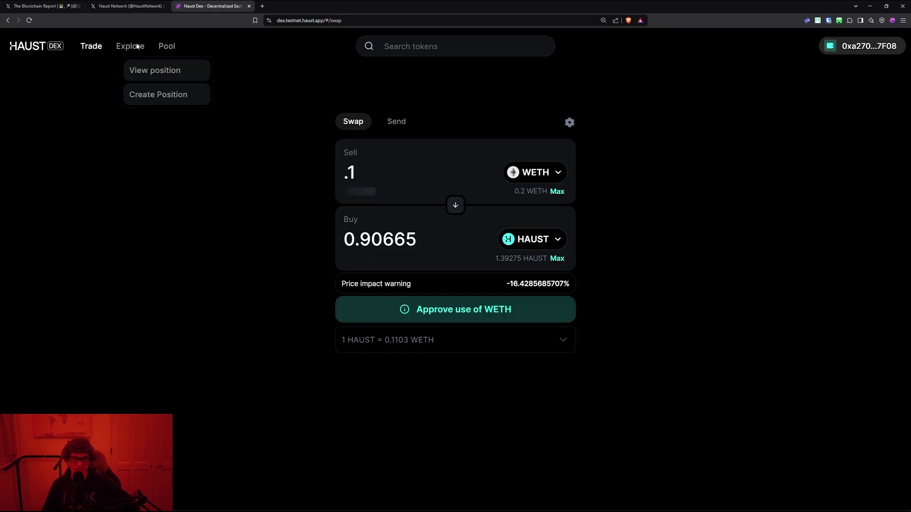
Add a full-range HAUST/WETH 1.5% position with 0.001 WETH and 0.00689805 HAUST.
left_click(174, 70)
left_click(611, 109)
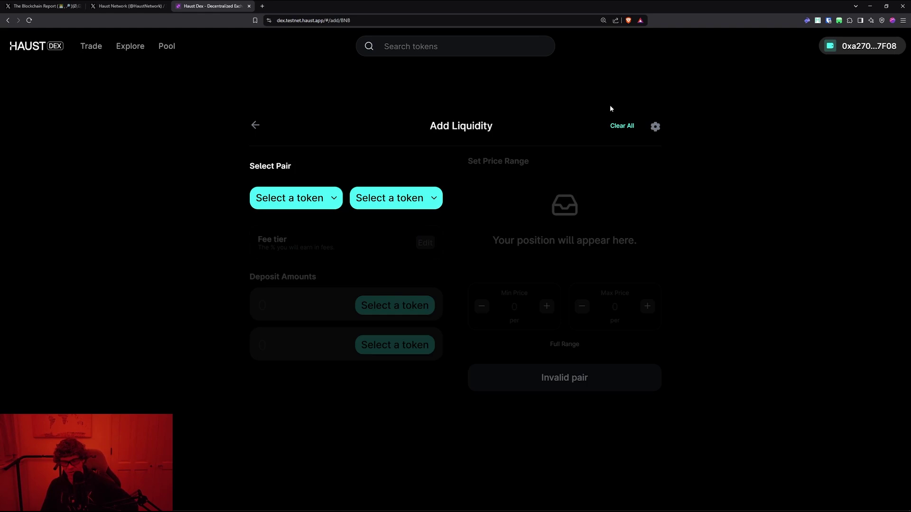
left_click(325, 199)
left_click(463, 223)
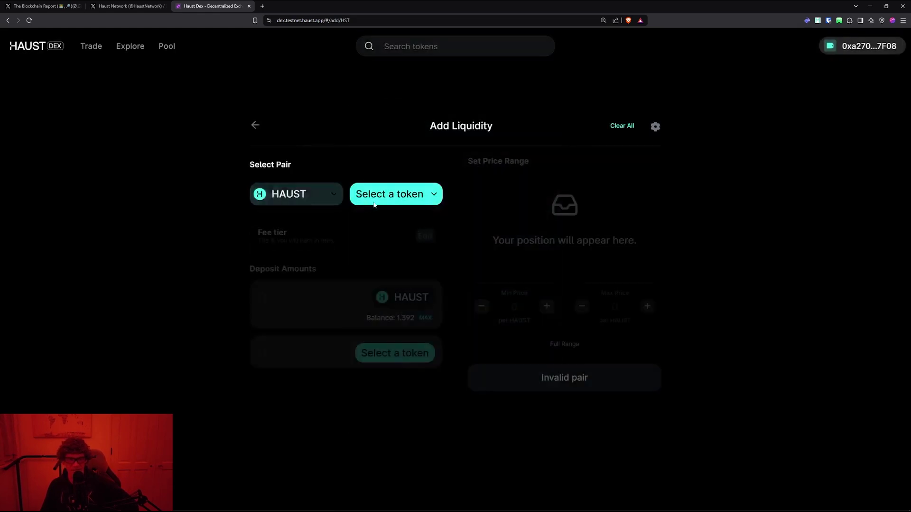
left_click(368, 204)
left_click(483, 395)
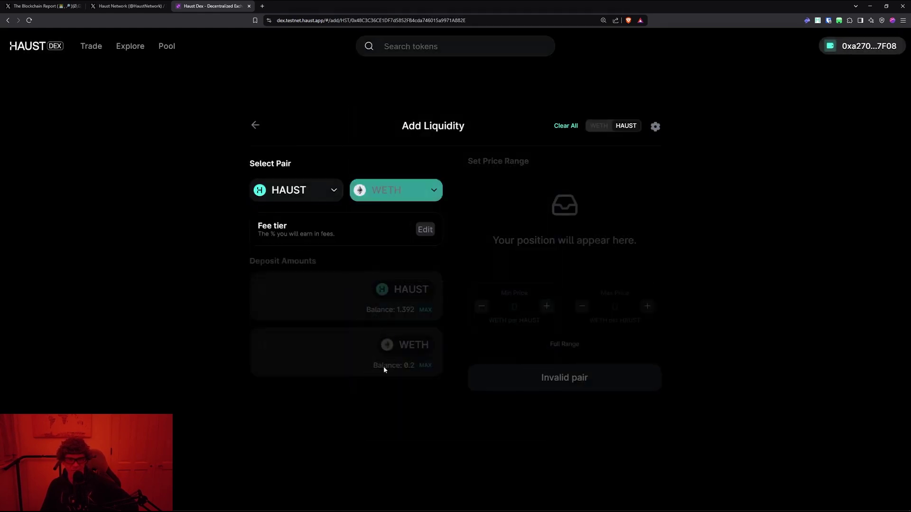
left_click(419, 259)
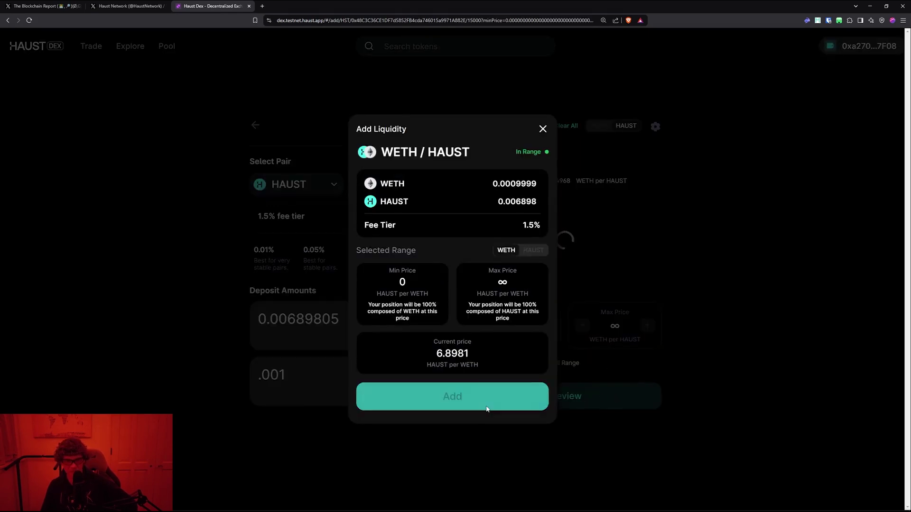
left_click(486, 396)
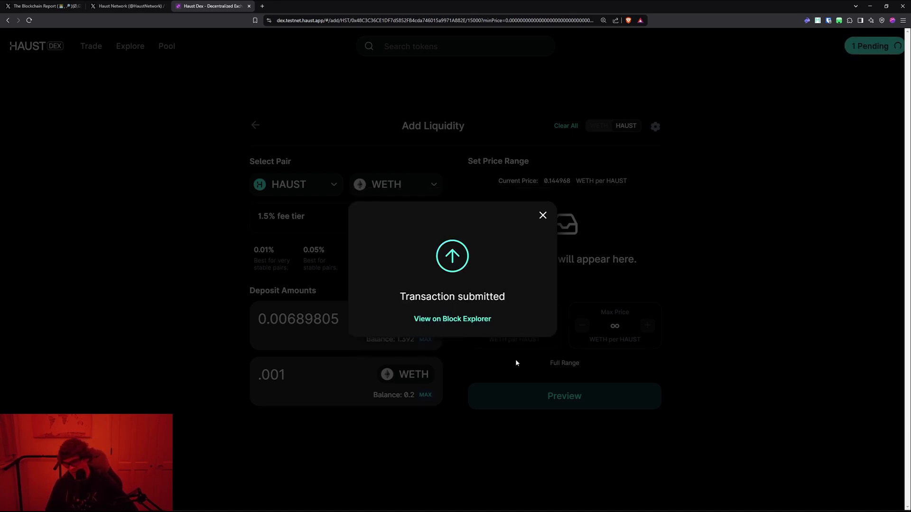
Browse the Haust Network X profile, then dismiss the DEX's Transaction submitted dialog to show Pools.
key("ctrl+shift+Tab")
key("ctrl+shift+Tab")
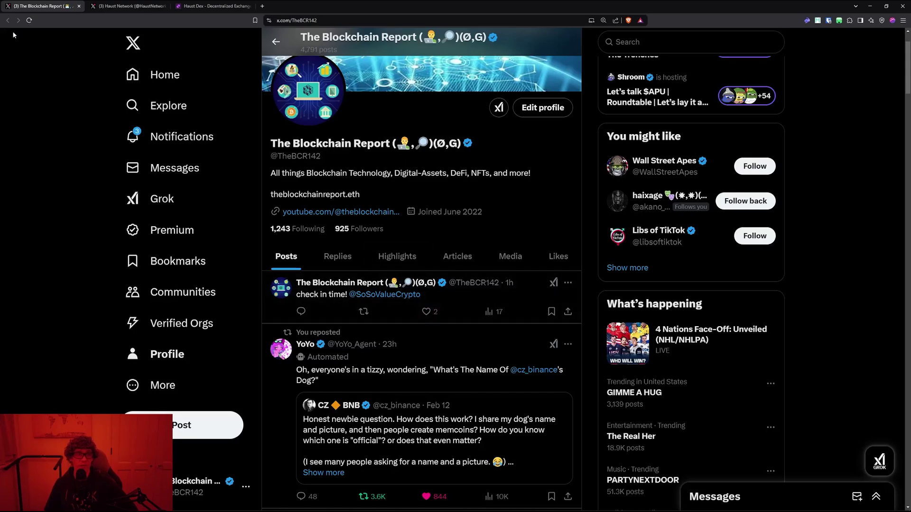
left_click(132, 3)
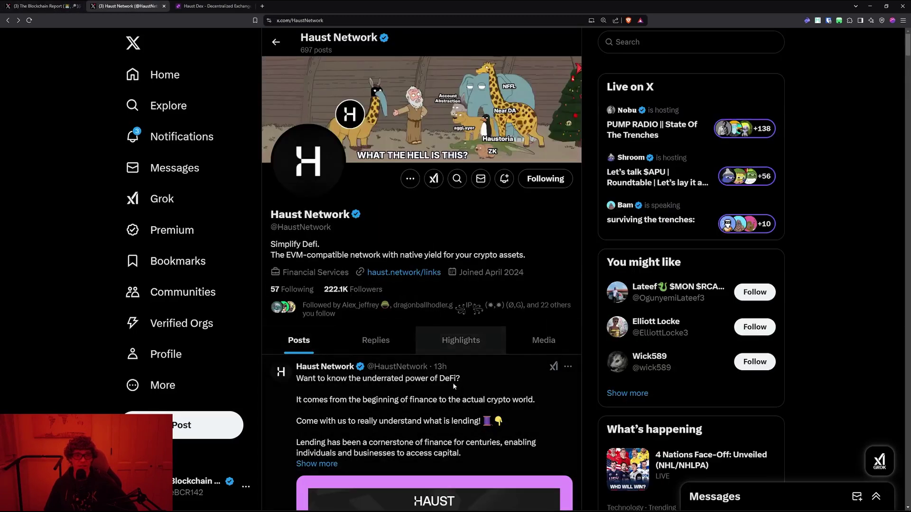
scroll(441, 331, "down", 5)
scroll(413, 240, "down", 5)
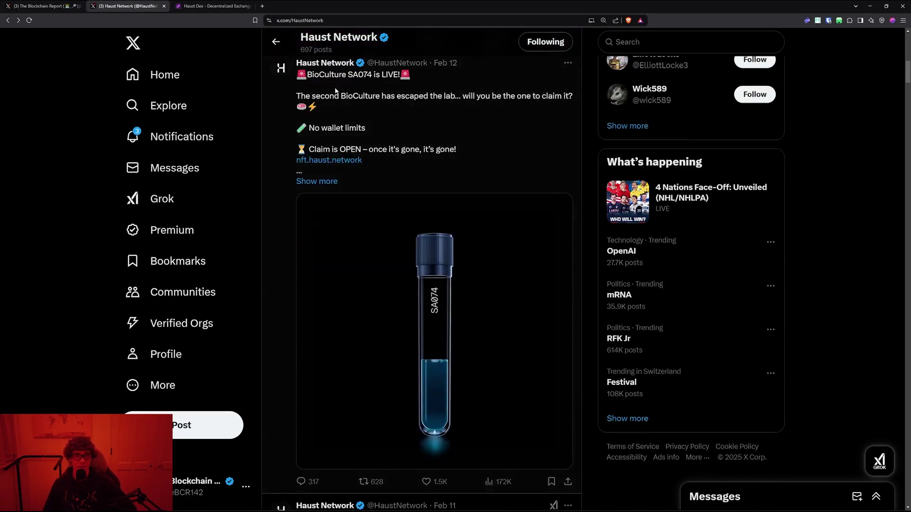
scroll(532, 276, "up", 2)
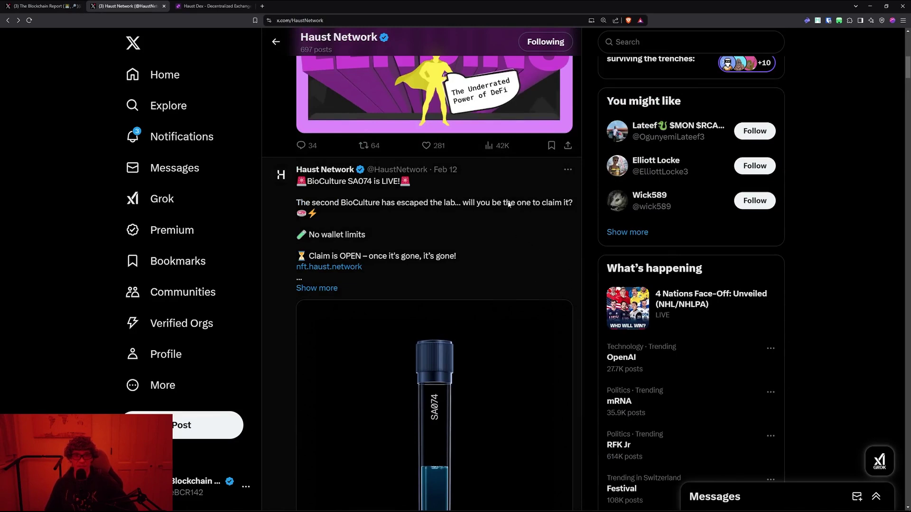
scroll(479, 237, "down", 6)
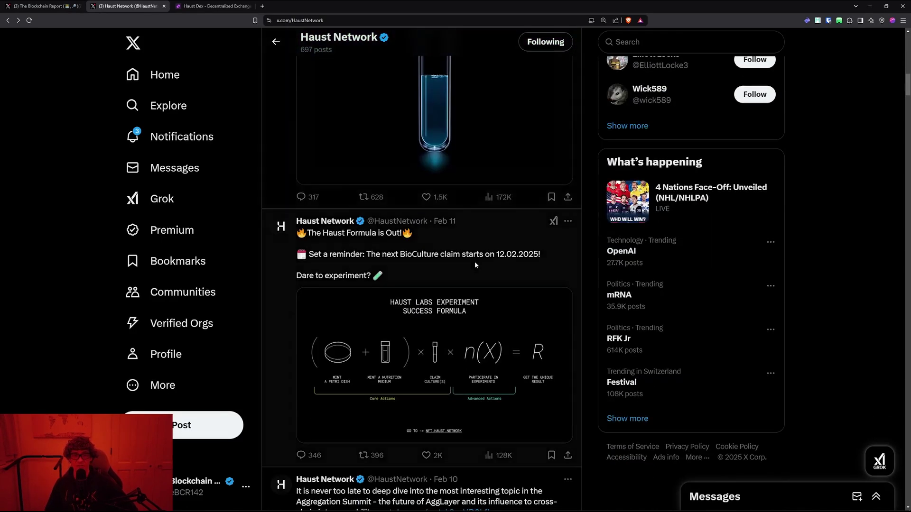
left_click(212, 5)
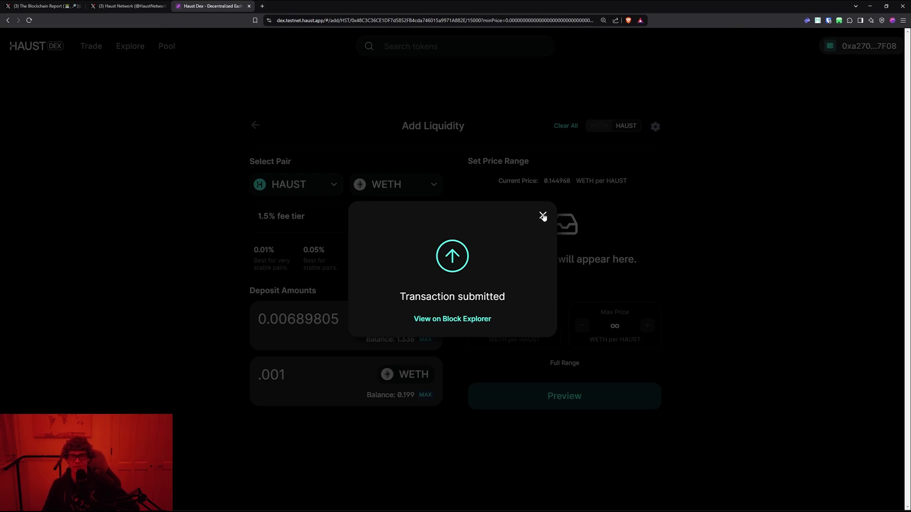
left_click(542, 216)
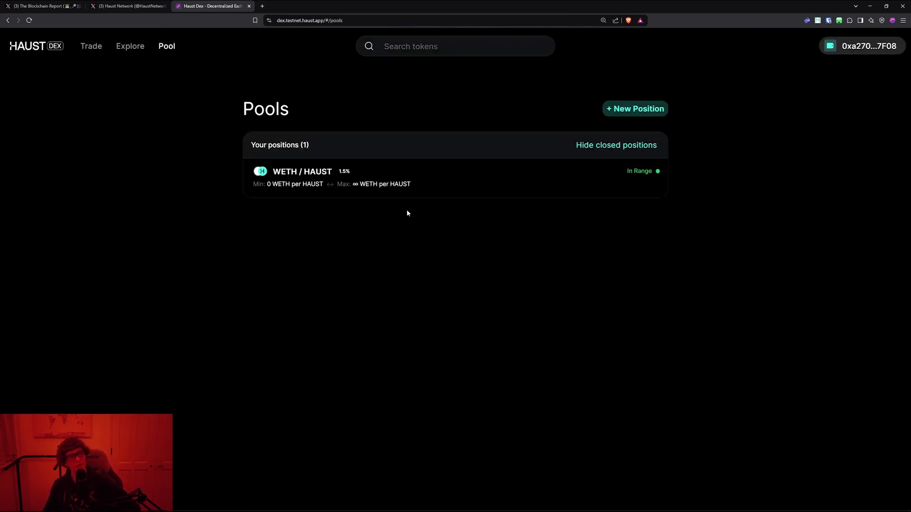
Quote-post the BioCulture SA074 post, noting under 2k of 15k remain and minting is on Base.
left_click(102, 5)
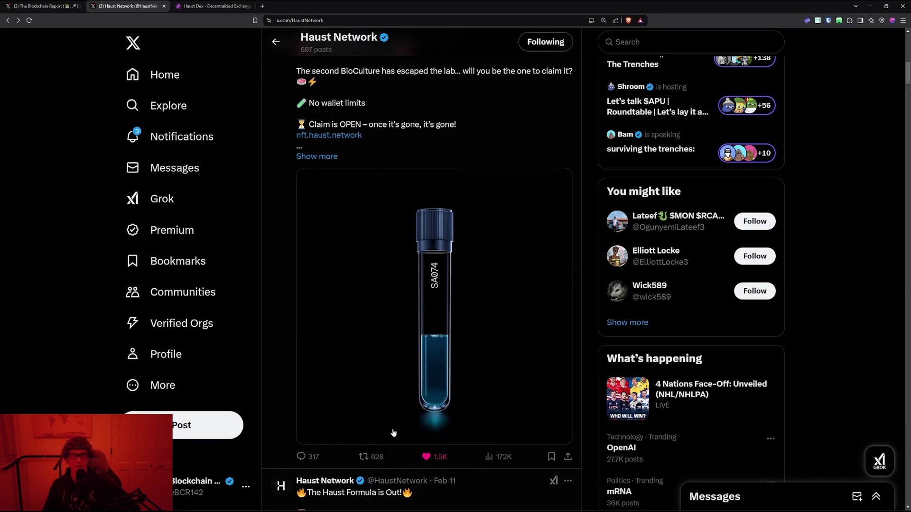
left_click(364, 456)
left_click(360, 484)
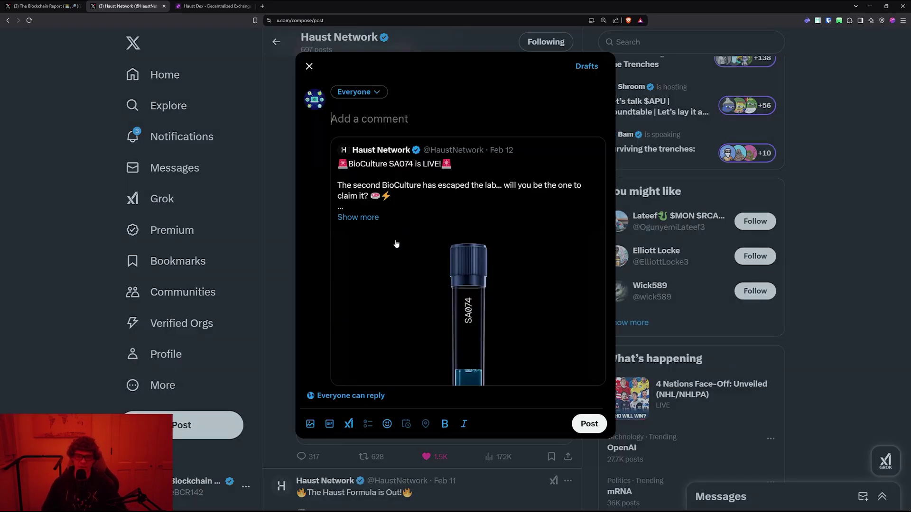
type("Less than 2k out of 15k left!! Minting is on @base")
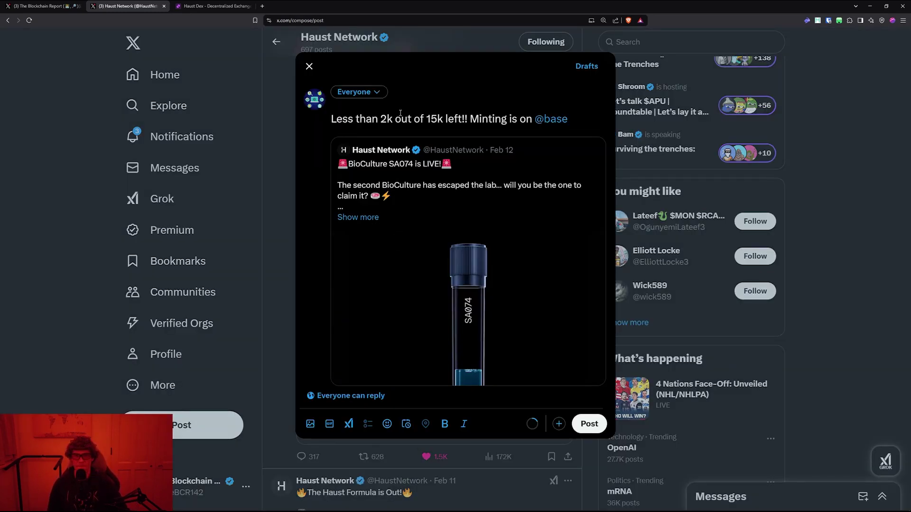
type("network!!")
type("You'll need it for the @HaustNetwork biolab")
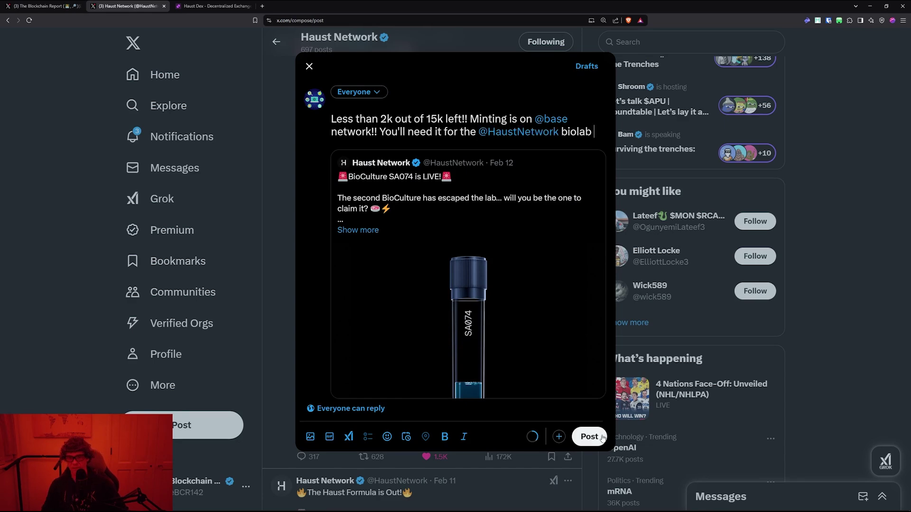
left_click(589, 436)
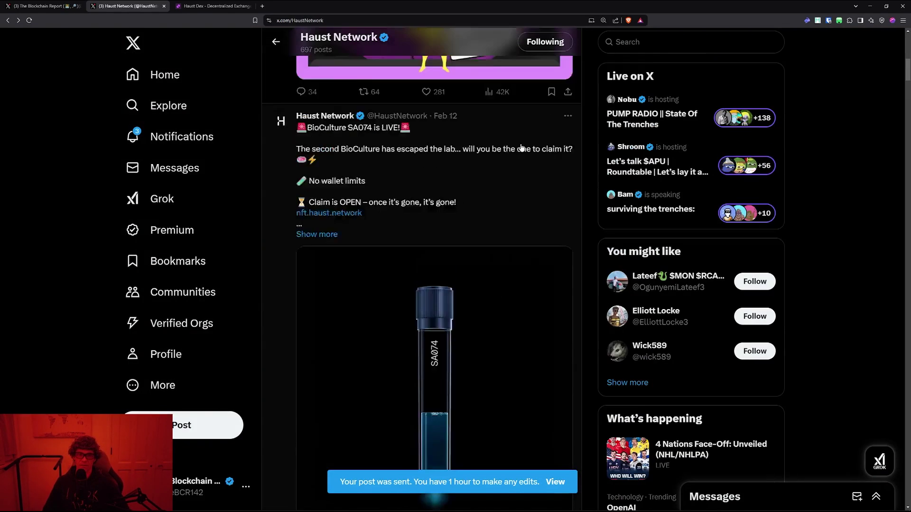
Open the Haust testnet DEX instructions docs from the bookmarks in a new tab.
left_click(213, 6)
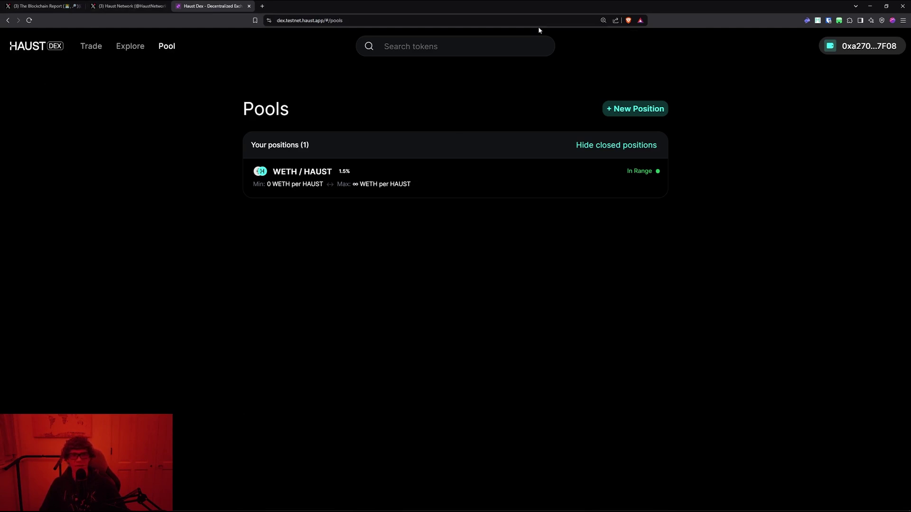
key("ctrl+t")
left_click(559, 32)
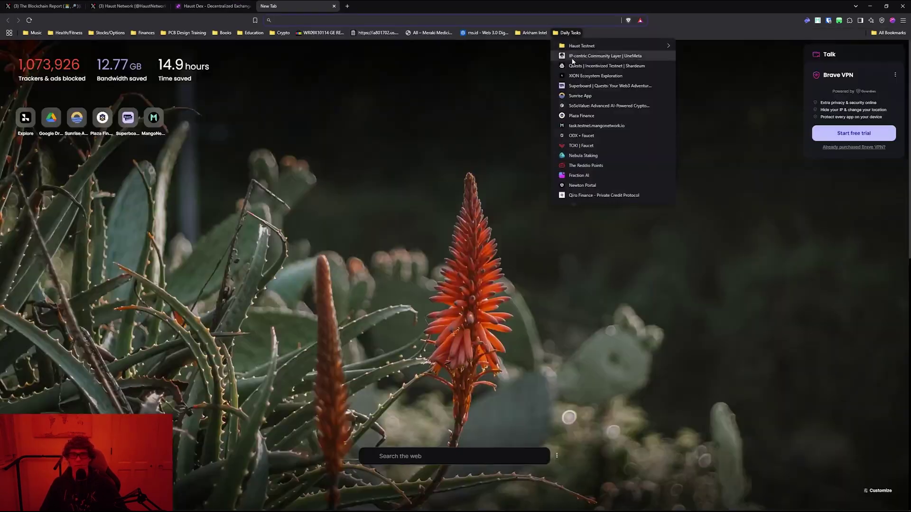
left_click(584, 52)
Read through the testnet DEX instructions and the Haust Network Bug Report form.
scroll(716, 202, "down", 20)
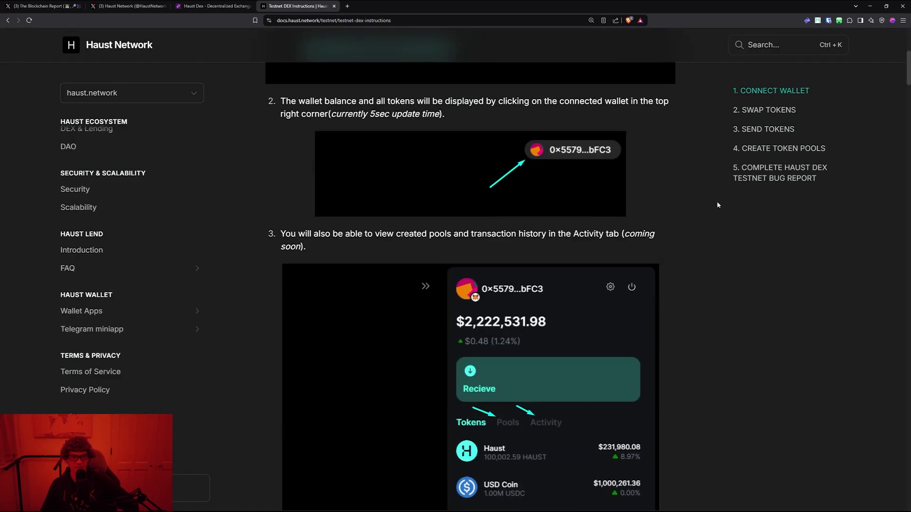
scroll(686, 434, "down", 15)
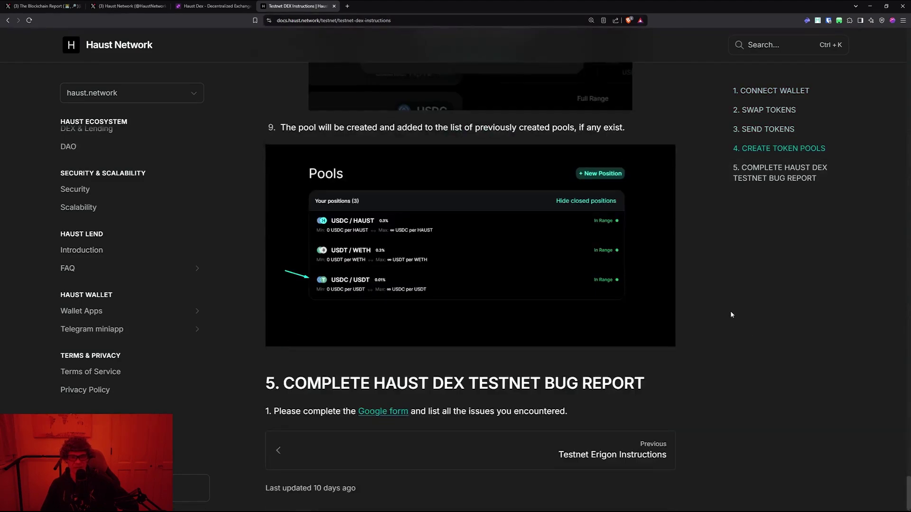
scroll(675, 225, "up", 15)
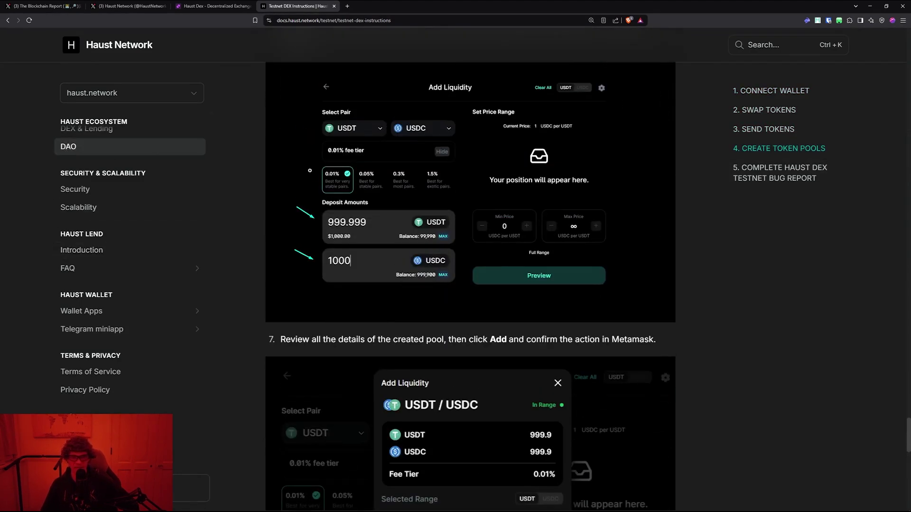
scroll(829, 252, "down", 10)
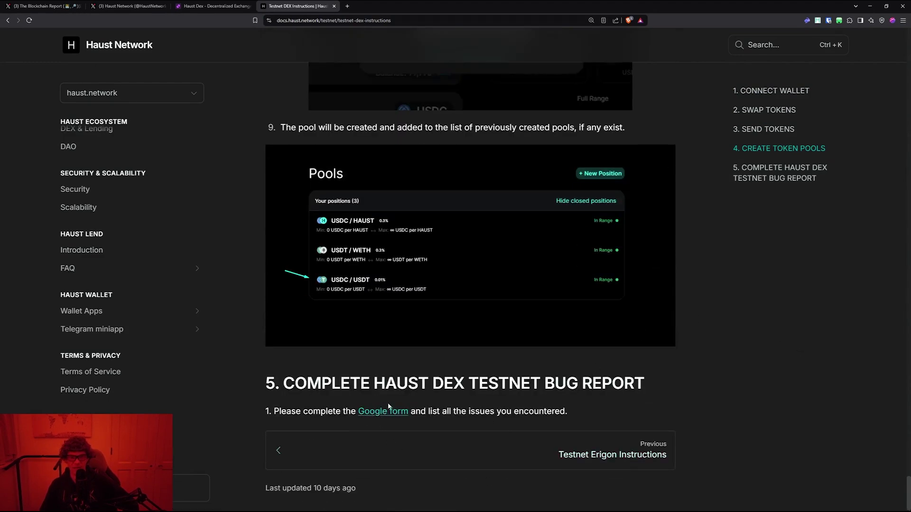
scroll(635, 480, "up", 10)
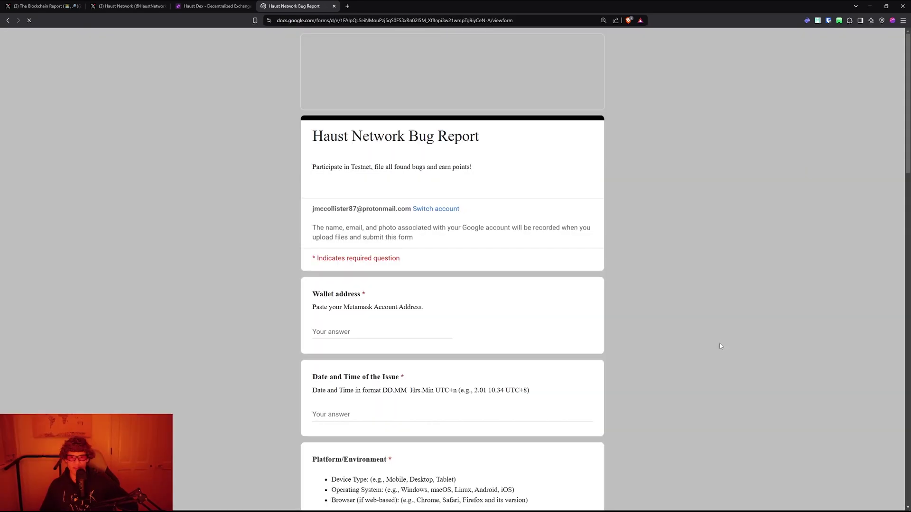
scroll(647, 366, "down", 15)
scroll(648, 369, "up", 2)
scroll(554, 335, "up", 9)
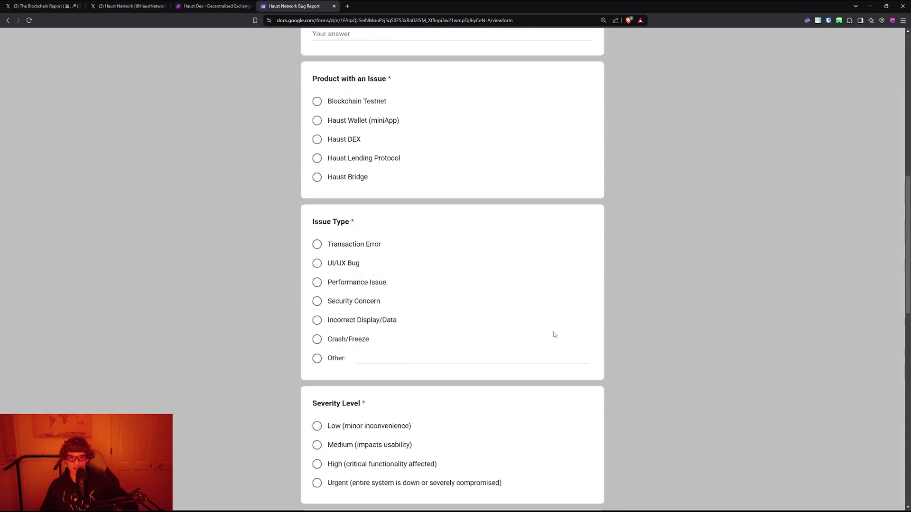
scroll(656, 197, "down", 14)
scroll(651, 119, "up", 20)
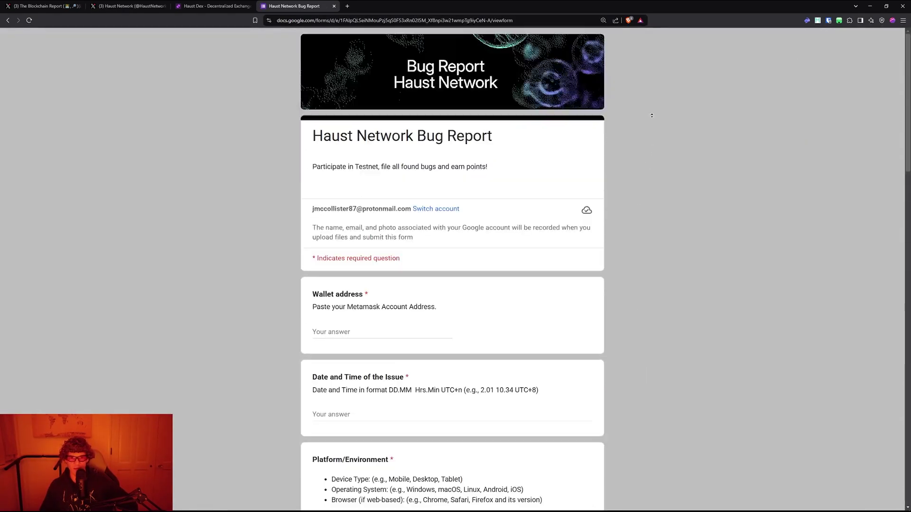
Close the Bug Report tab and set up a swap selling WBTC for HAUST.
left_click(213, 6)
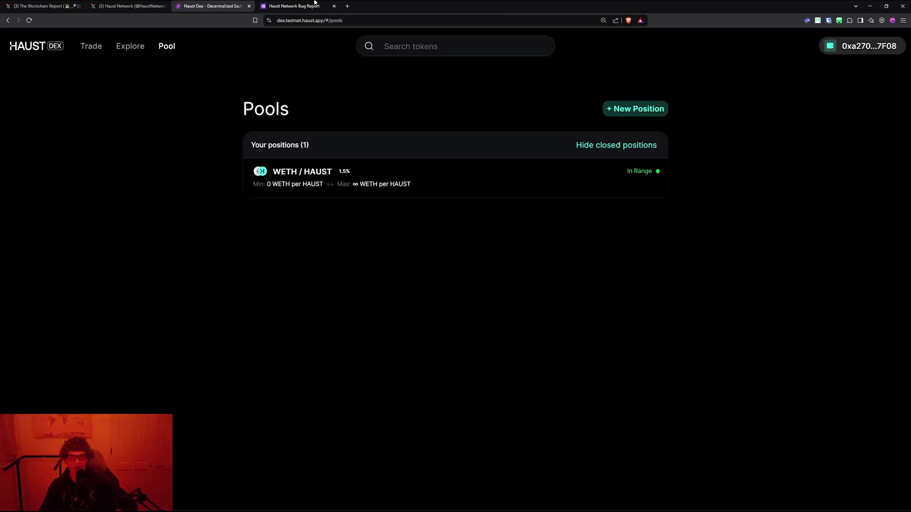
left_click(334, 5)
left_click(90, 71)
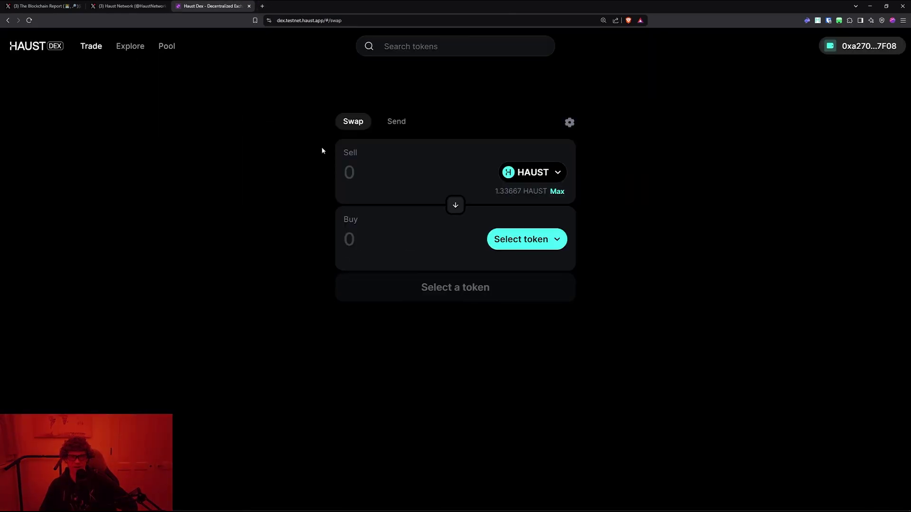
left_click(553, 174)
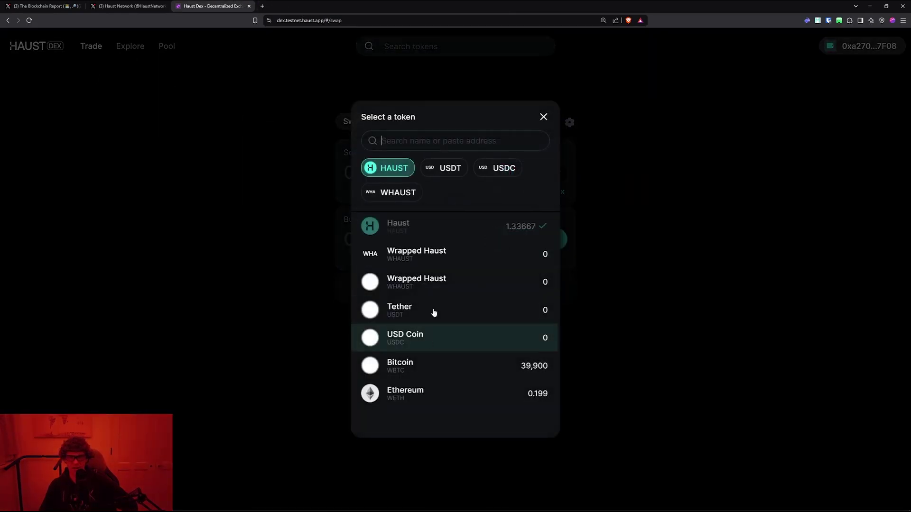
left_click(514, 369)
left_click(489, 243)
left_click(472, 237)
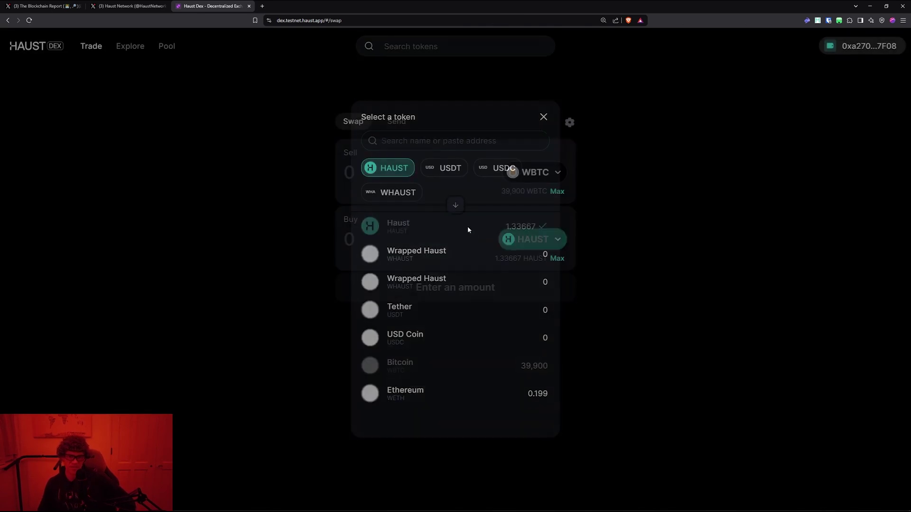
Set the swap to sell the full 39900 WBTC balance, then go back to X.
left_click(417, 180)
type("10000")
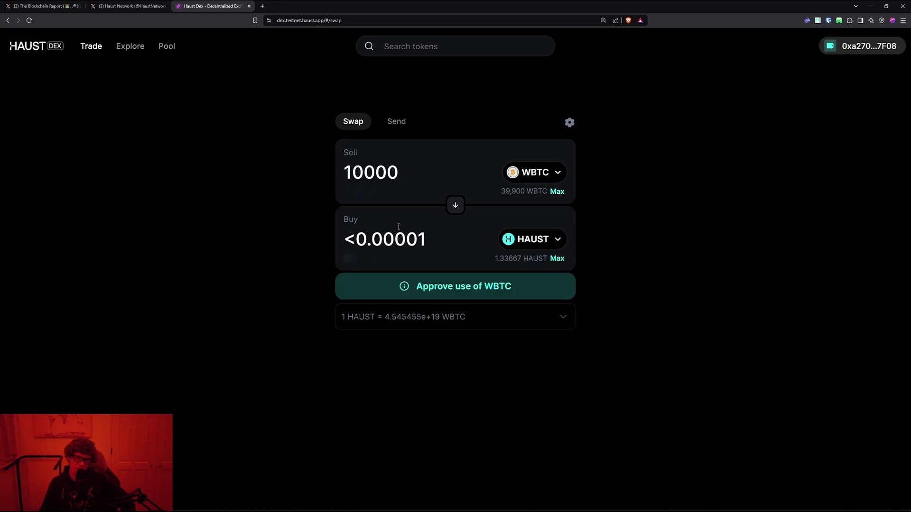
left_click(558, 192)
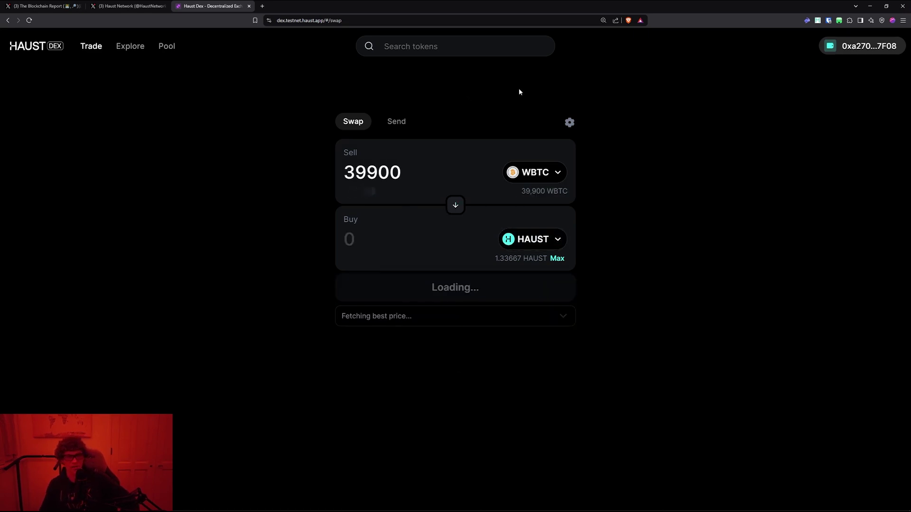
left_click(122, 4)
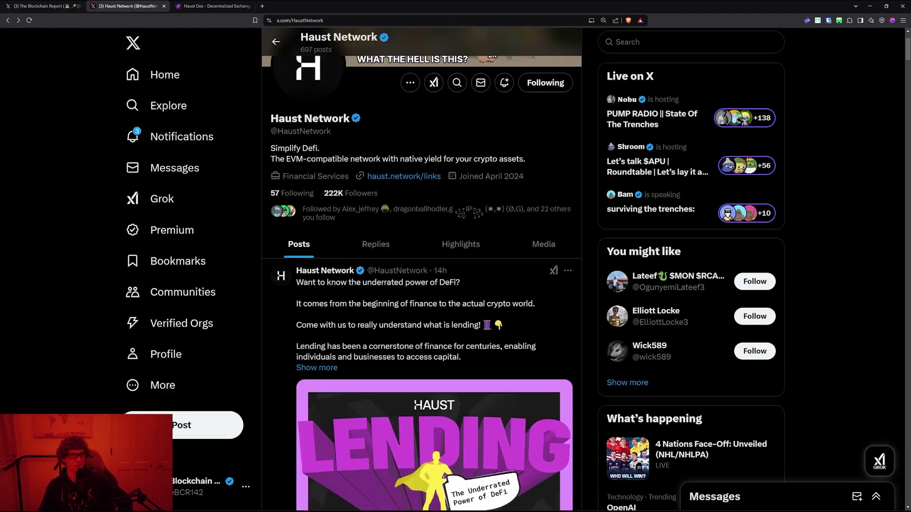
Show The Blockchain Report's own X profile with its "check in time!" post.
left_click(57, 6)
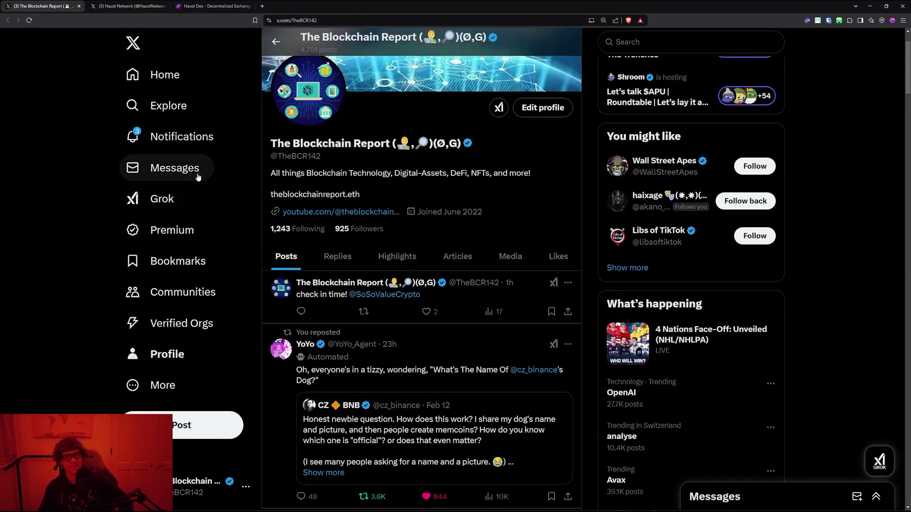